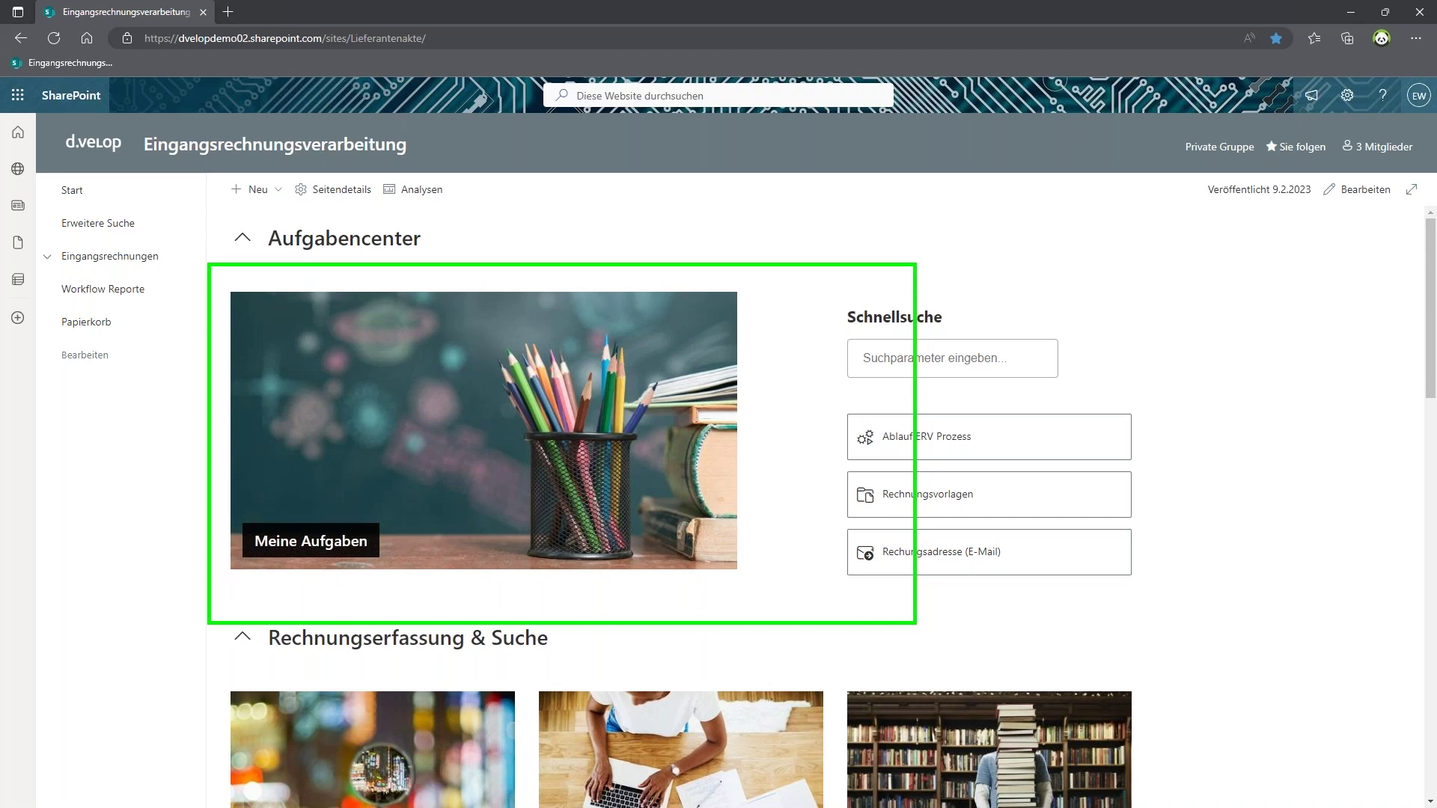
Step: Open the Meine Aufgaben invoice list and view its column selection and user menu options
left_click(543, 442)
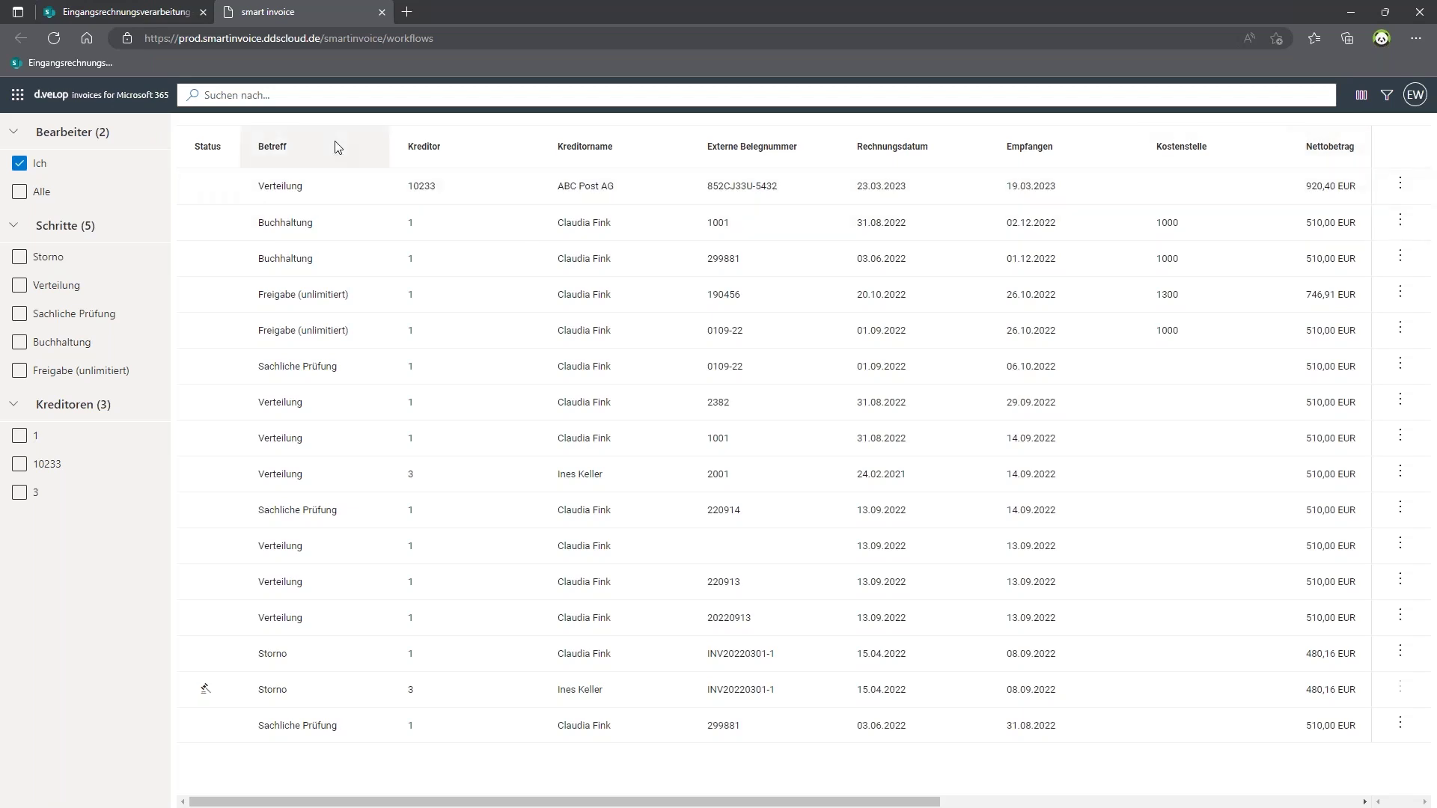
mouse_move(340, 146)
left_mouse_down()
mouse_move(459, 141)
mouse_move(352, 142)
left_mouse_up()
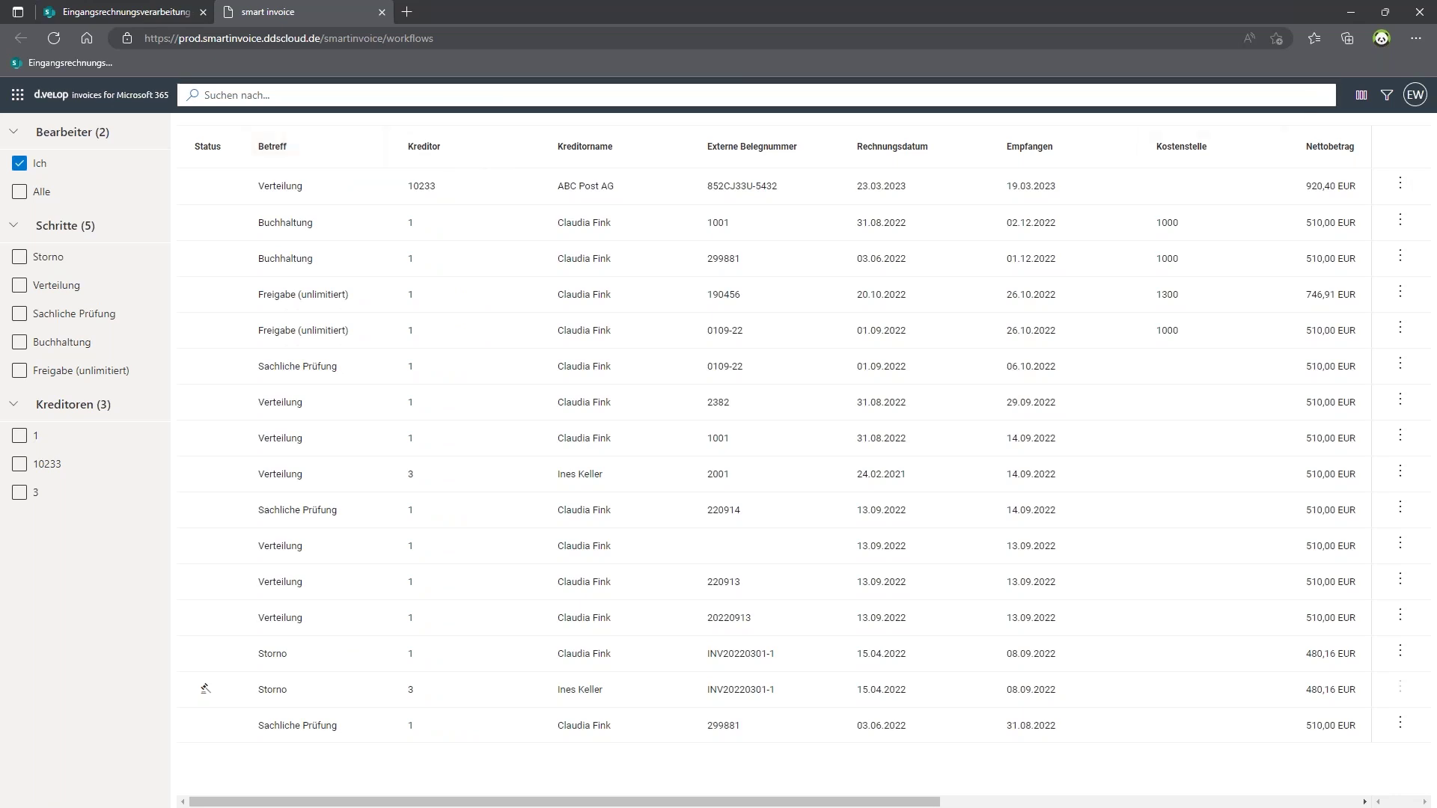
left_click(1361, 95)
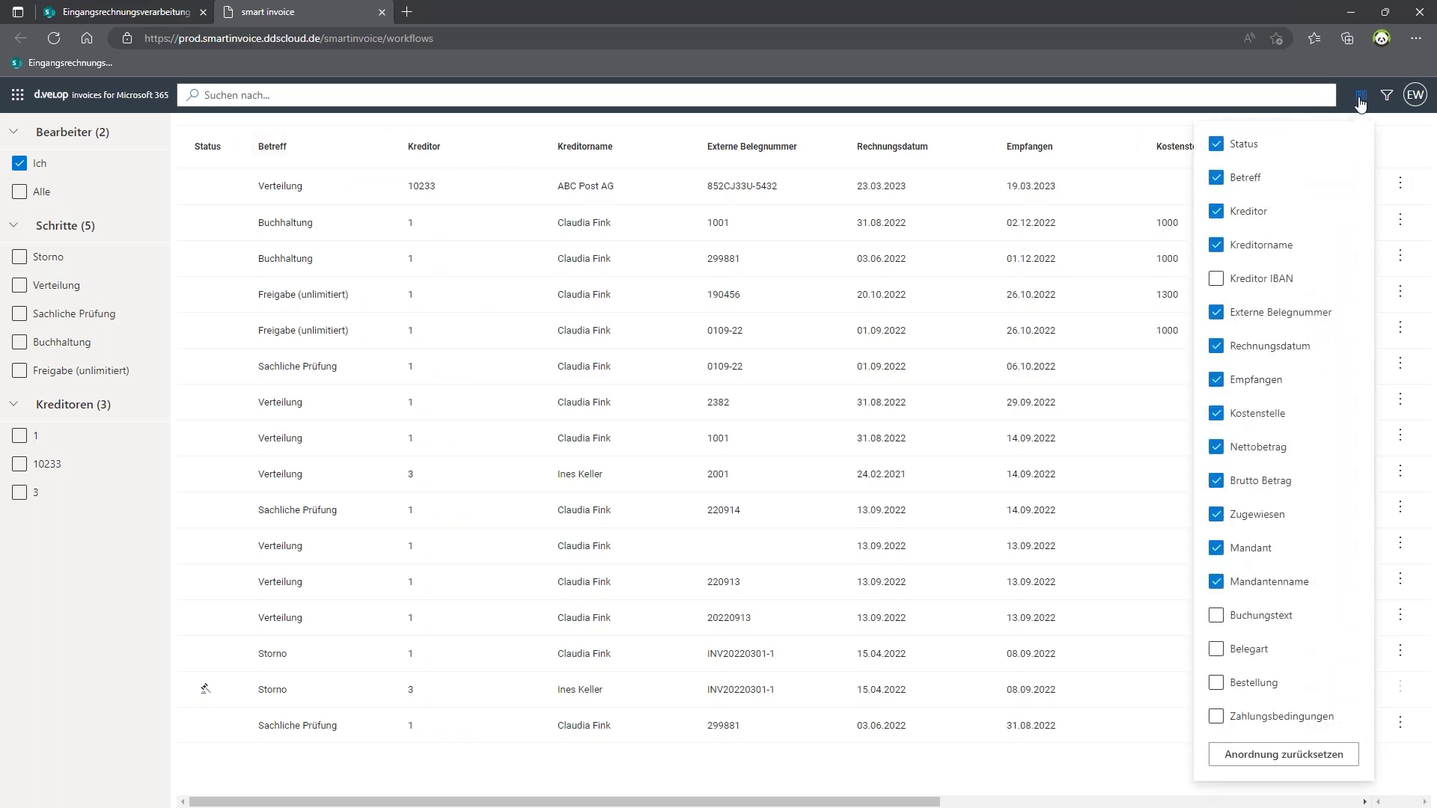
left_click(1361, 97)
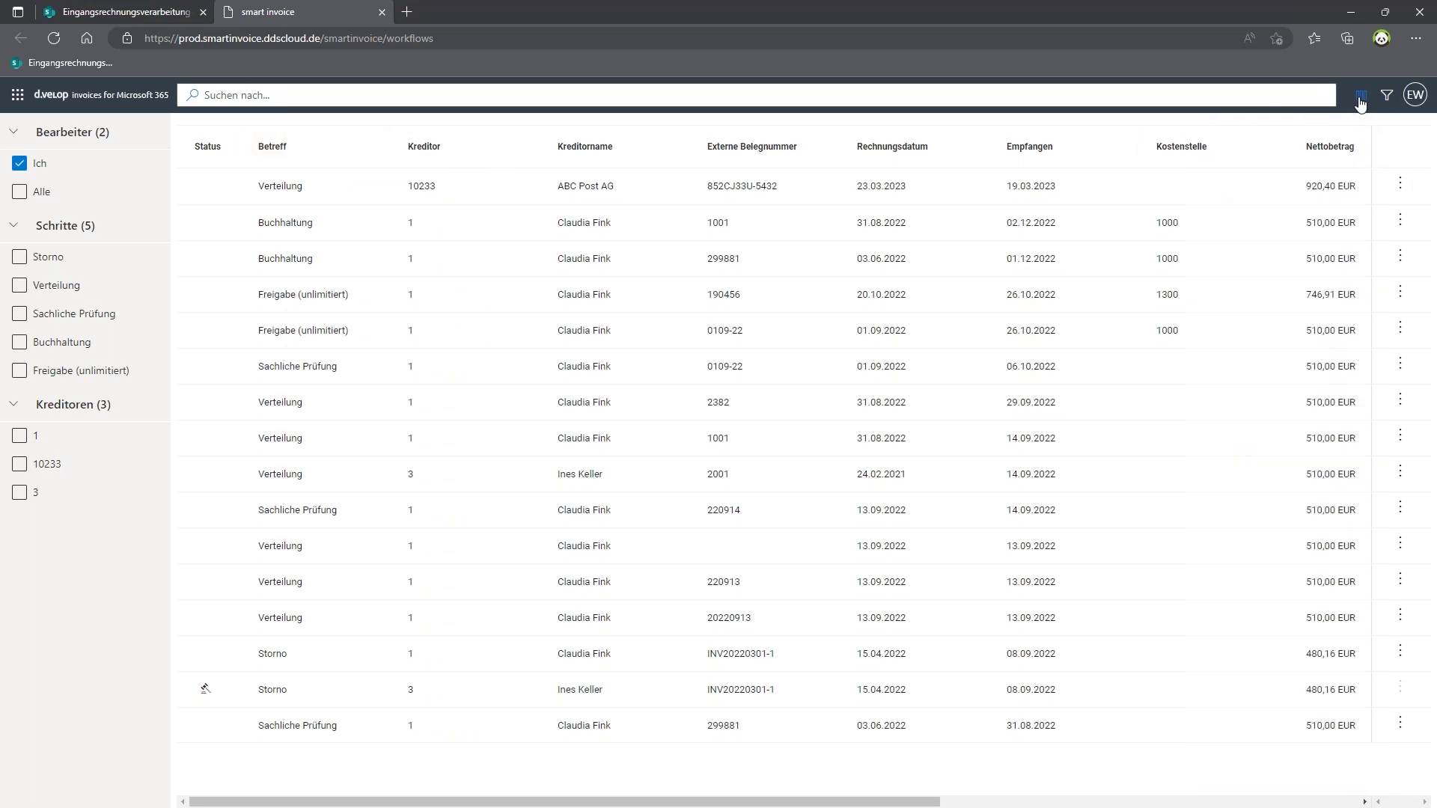
left_click(1415, 101)
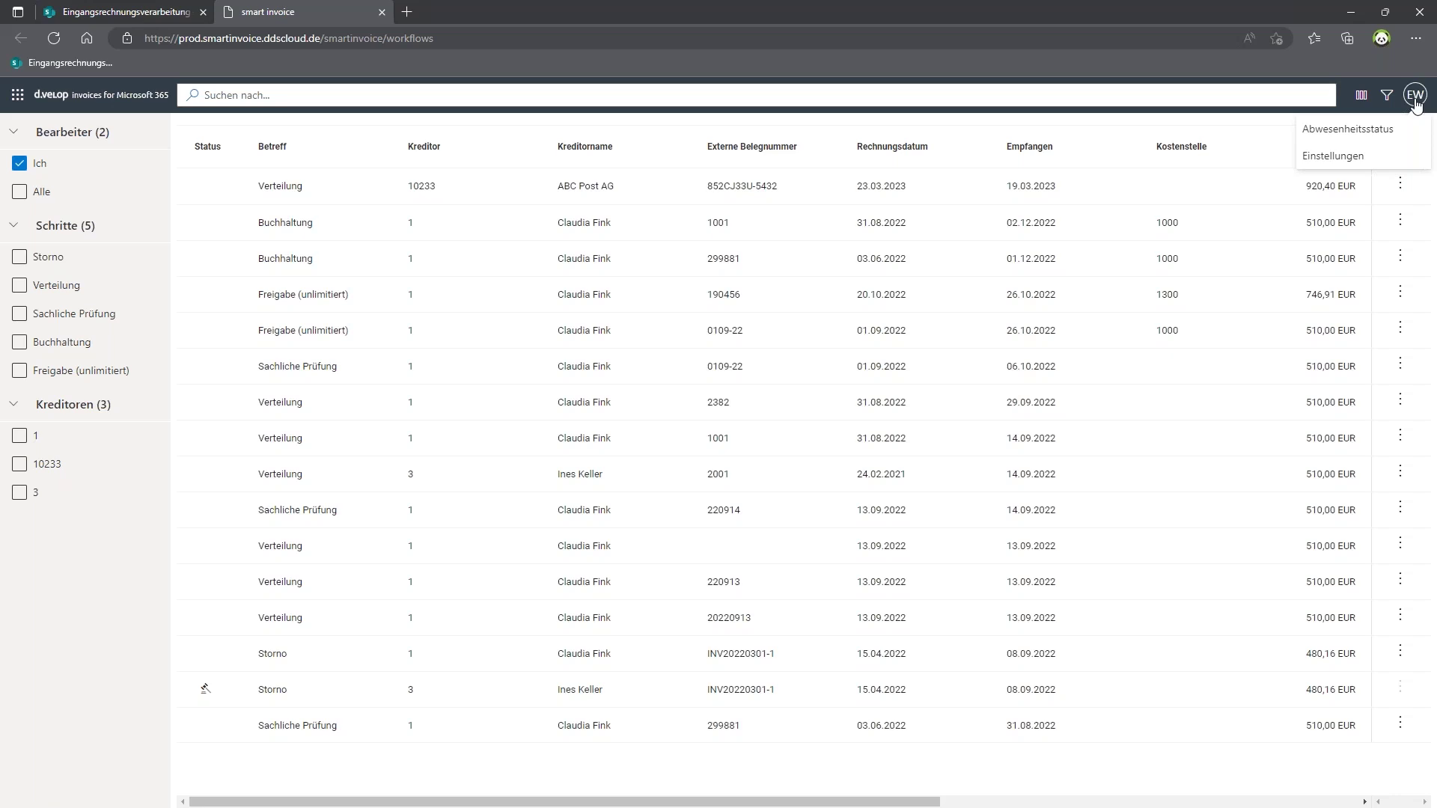
left_click(1416, 105)
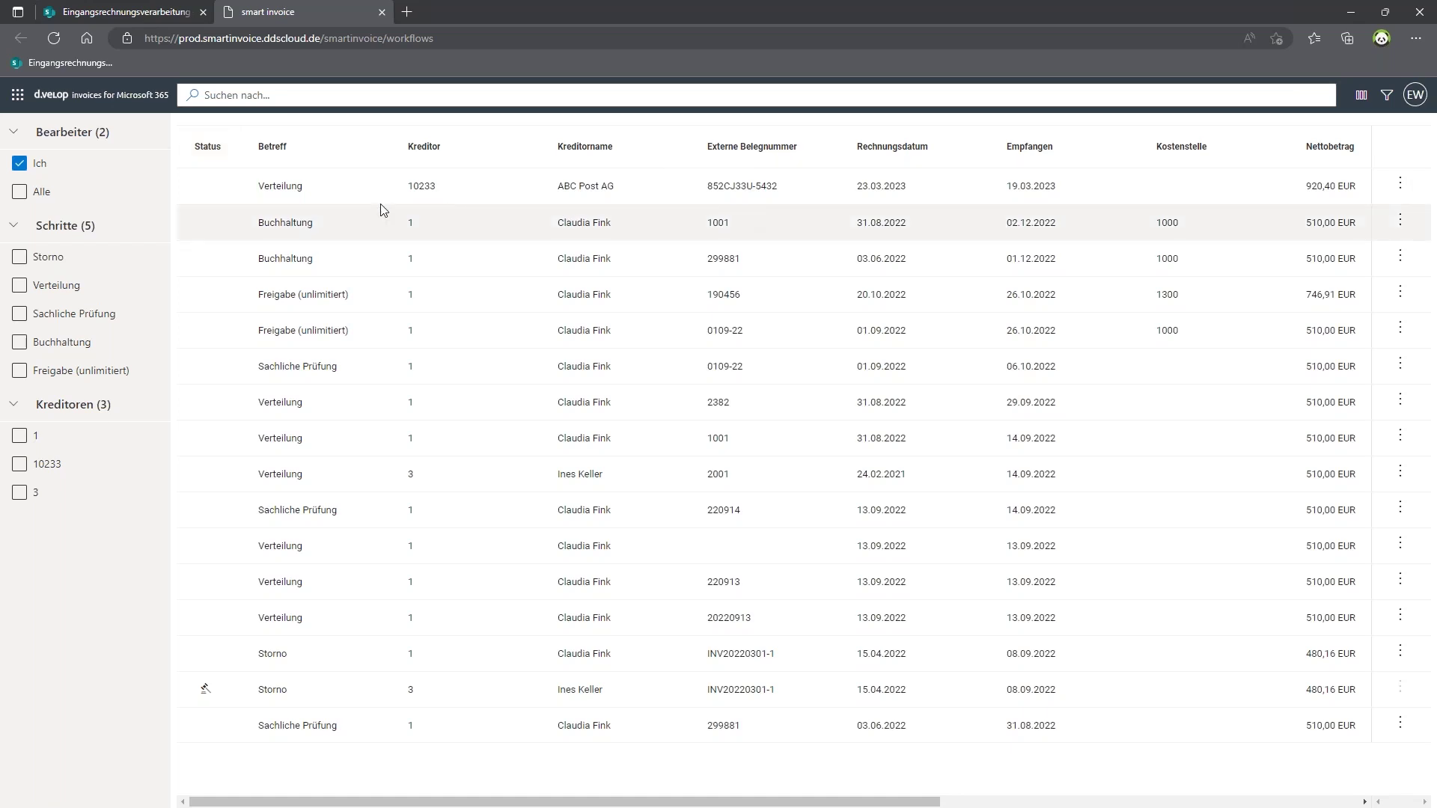
Step: Open the ABC Post AG invoice in the Verteilung step and view its posting templates and keyboard shortcut overview
left_click(283, 195)
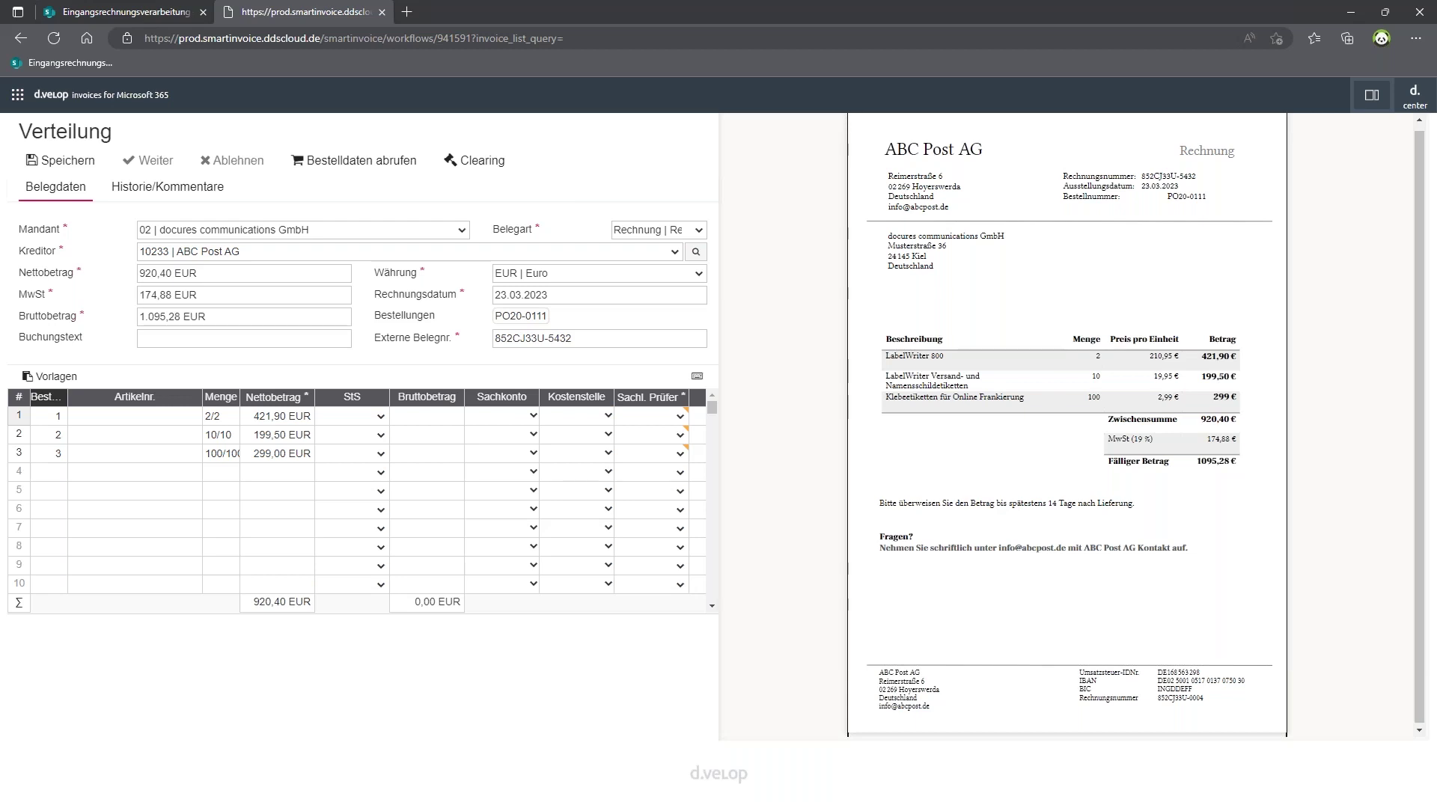
mouse_move(1059, 393)
left_click(27, 376)
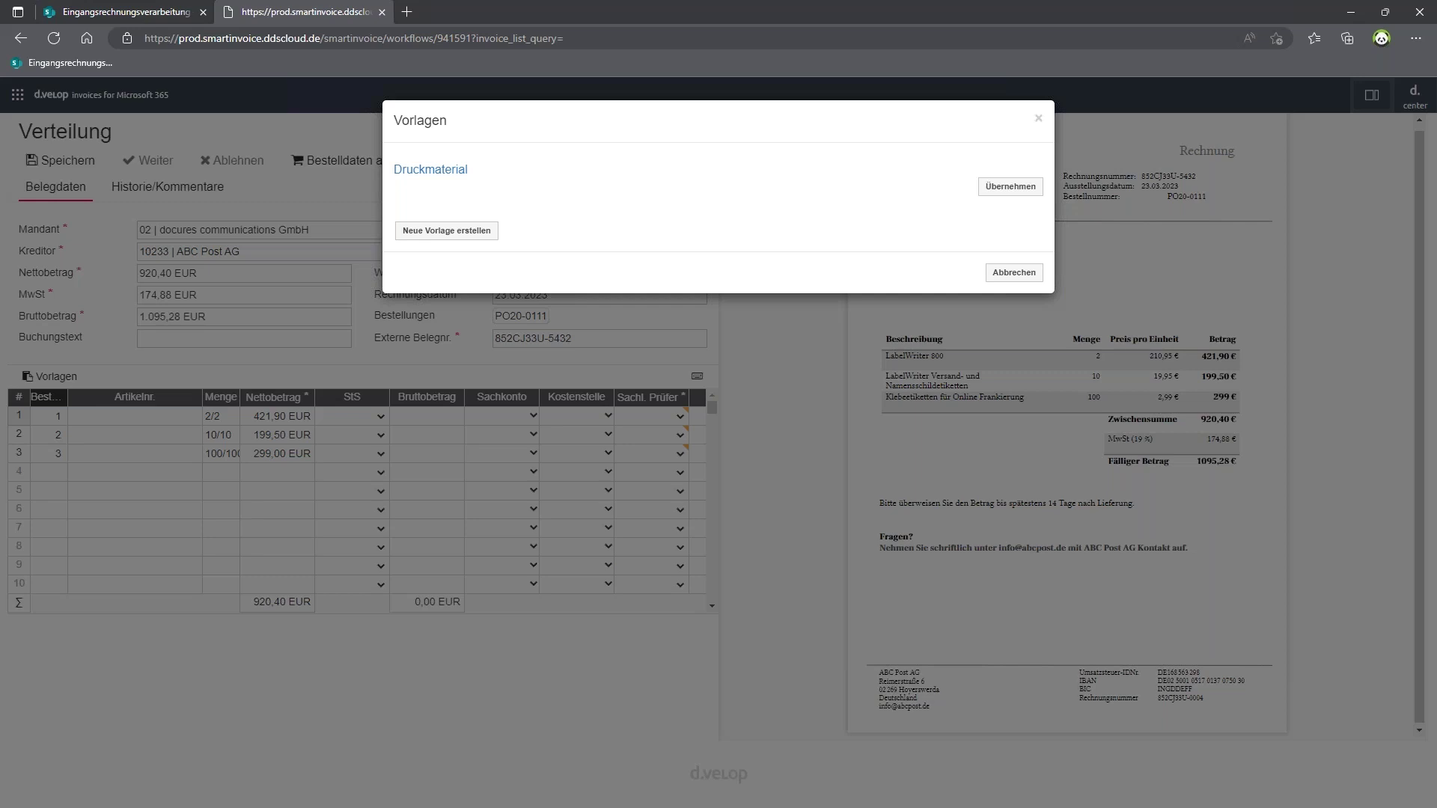
left_click(1015, 274)
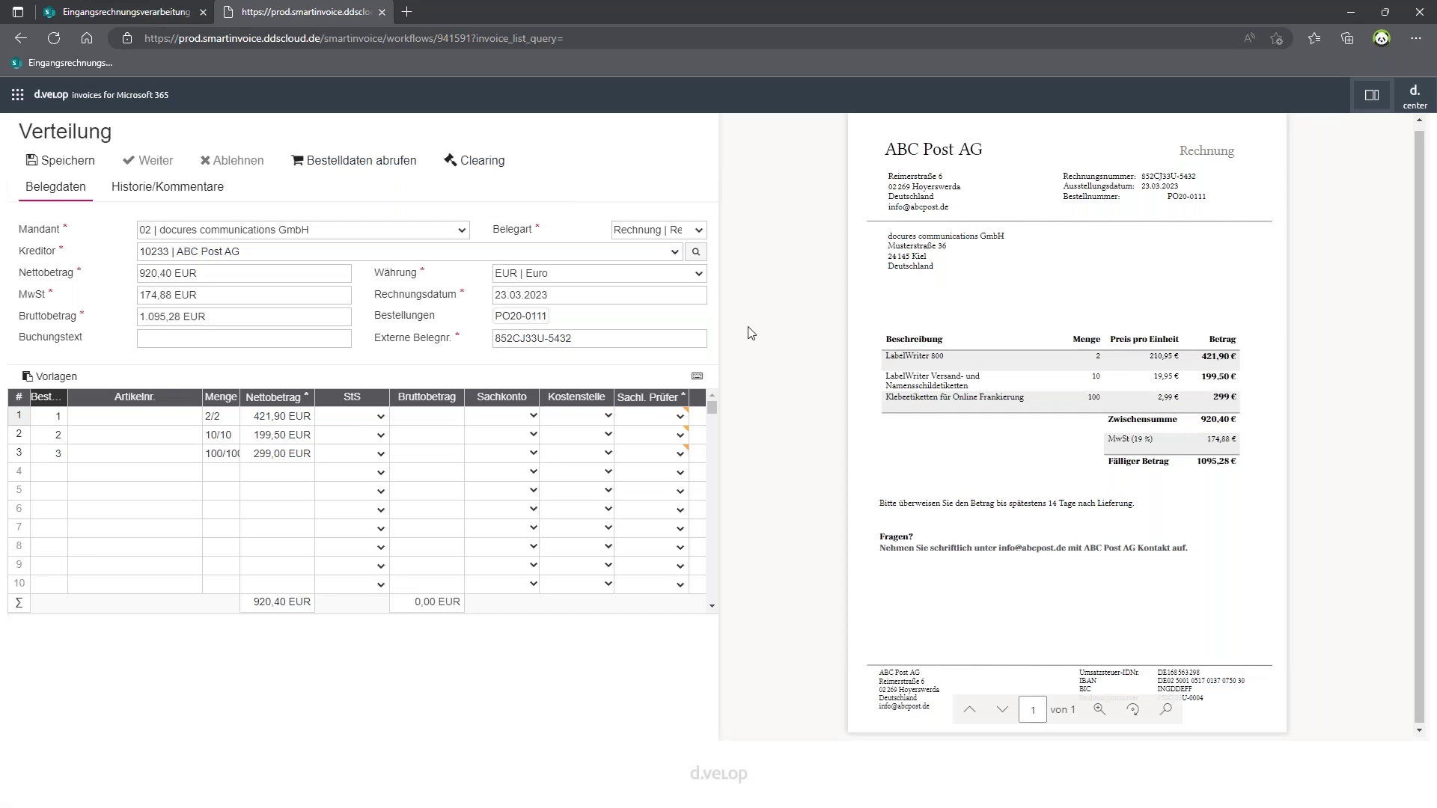
left_click(696, 380)
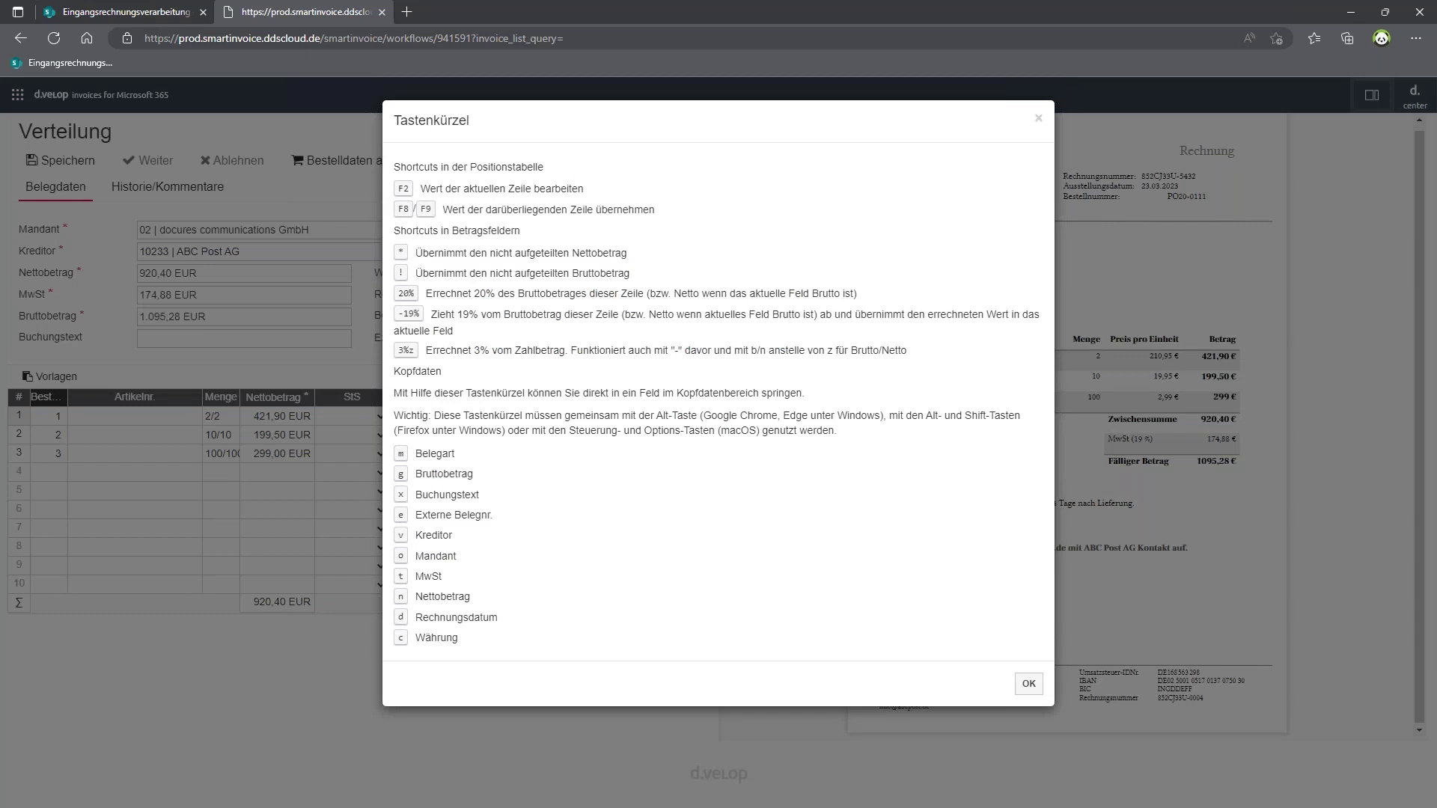
left_click(1039, 120)
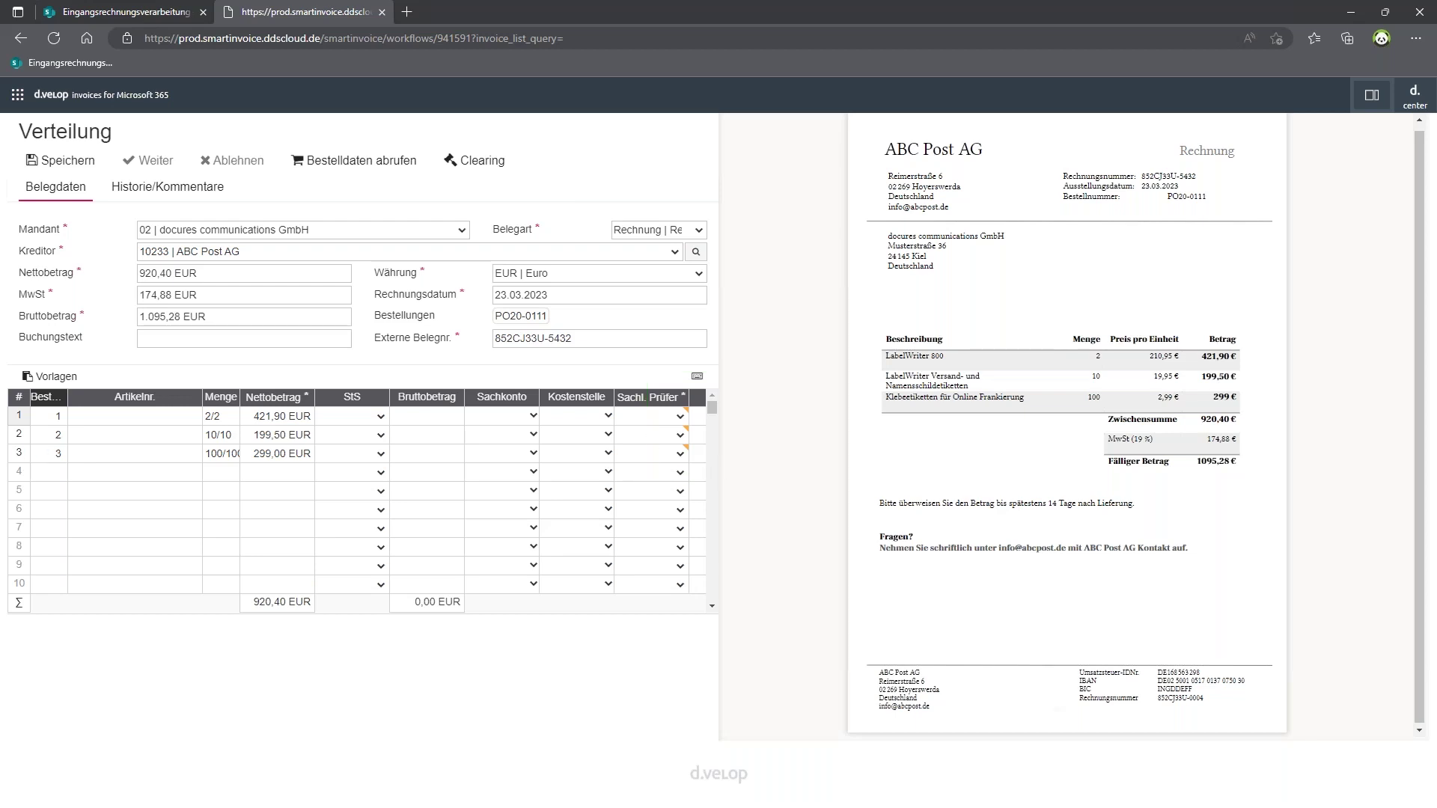
Step: Set the tax code (StS) of all three invoice positions to VSt 19%
left_click(380, 416)
left_click(383, 457)
left_click(381, 434)
left_click(366, 475)
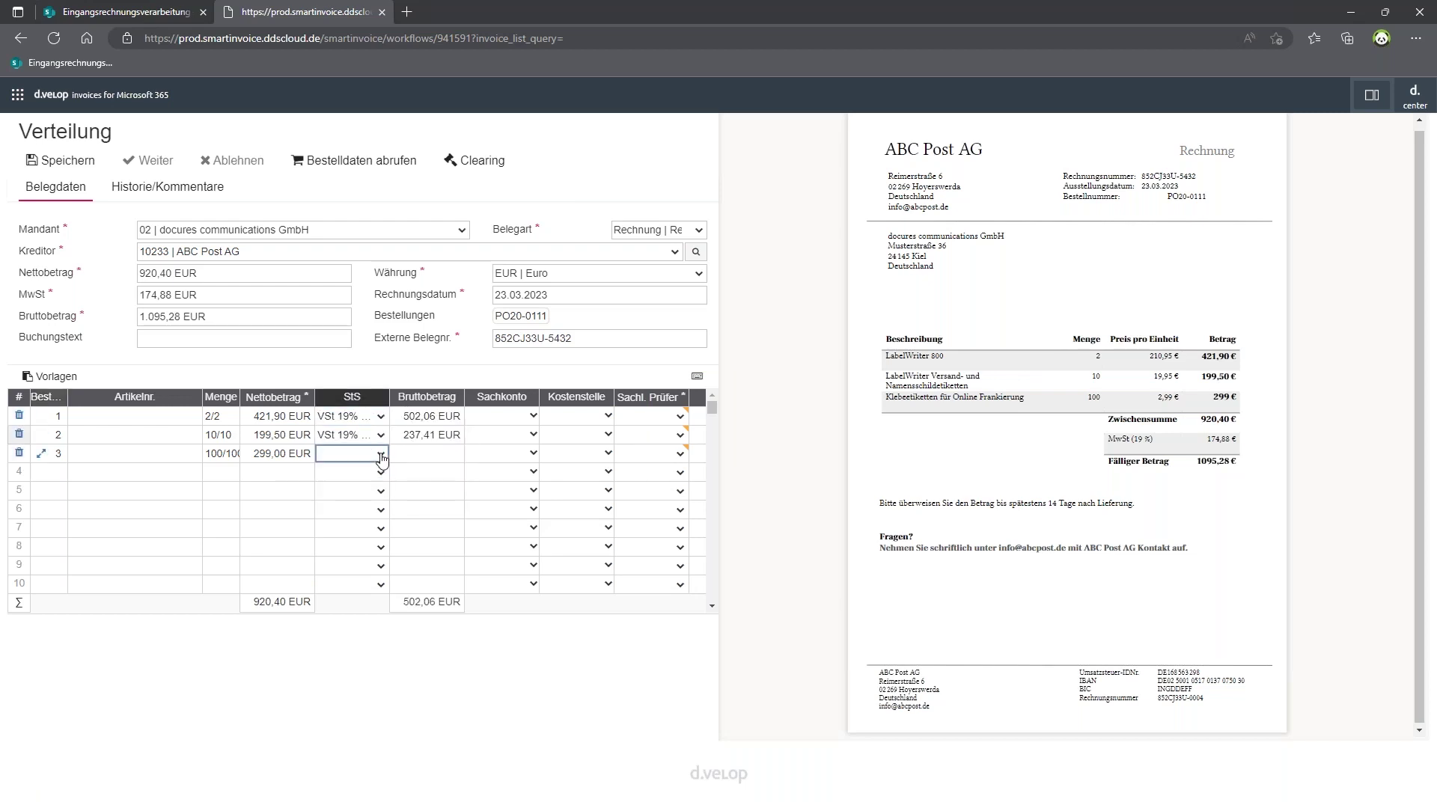
left_click(378, 454)
left_click(375, 503)
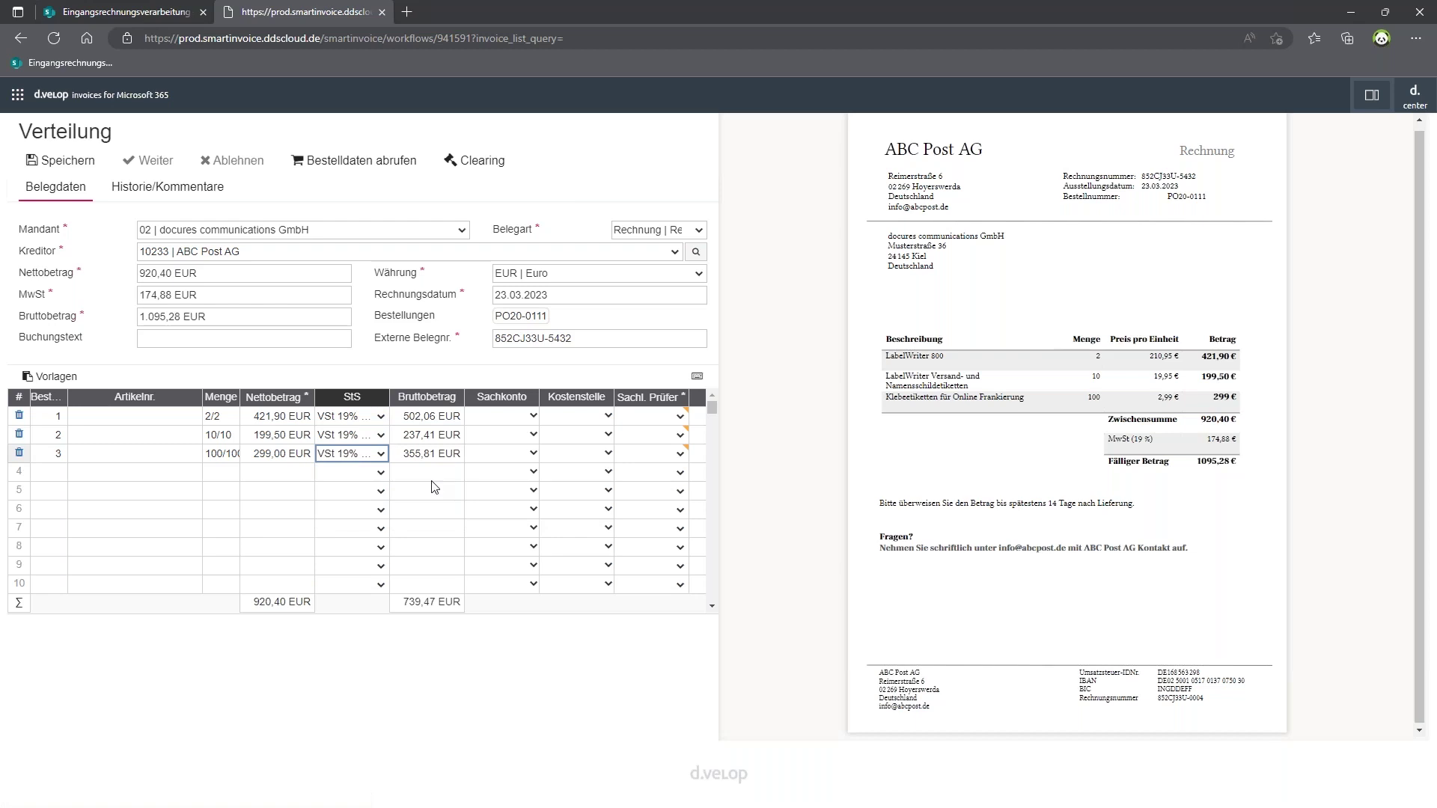
Step: Assign the same factual reviewer to all three positions and forward the invoice to Sachliche Prüfung
left_click(680, 416)
left_click(681, 453)
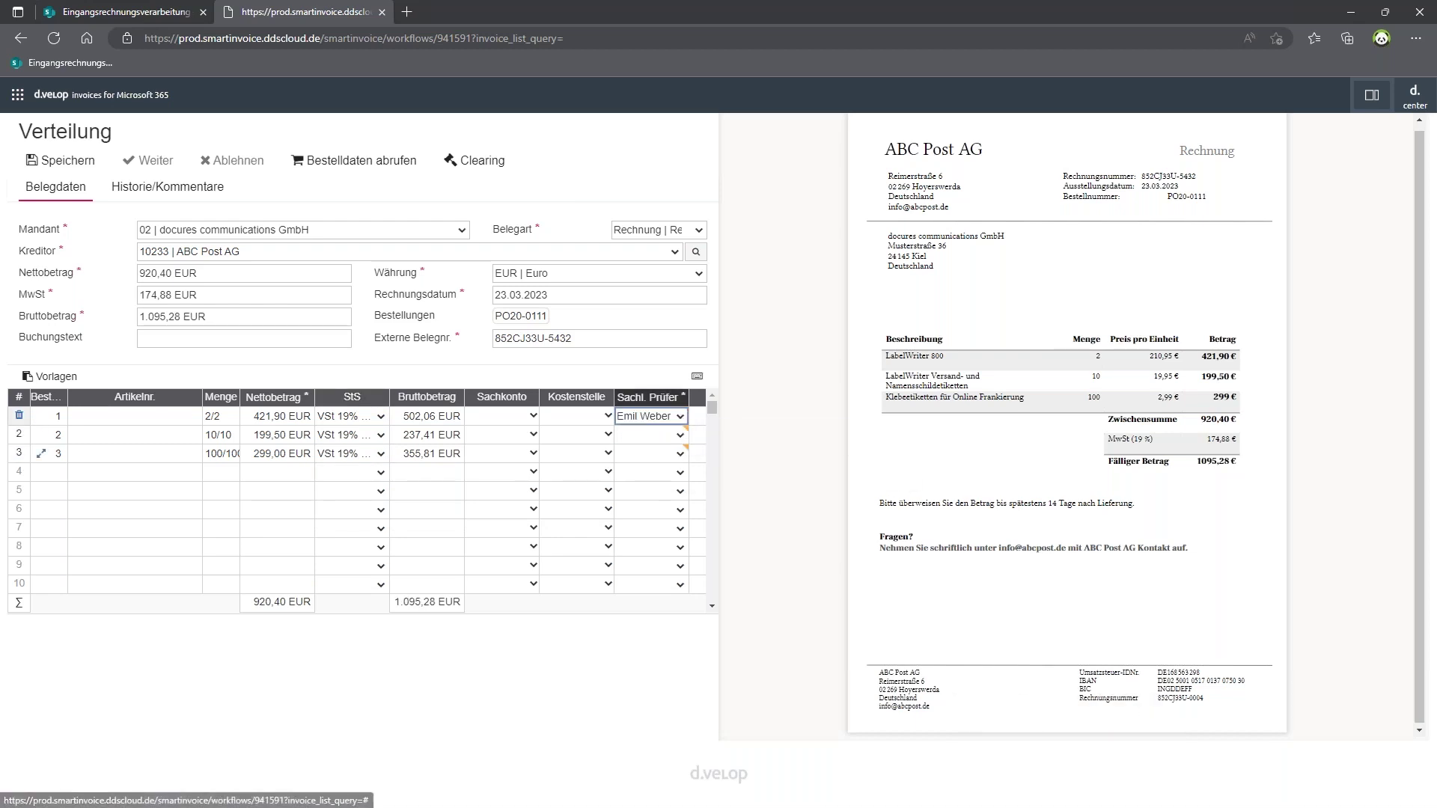
left_click(681, 435)
left_click(659, 476)
left_click(679, 453)
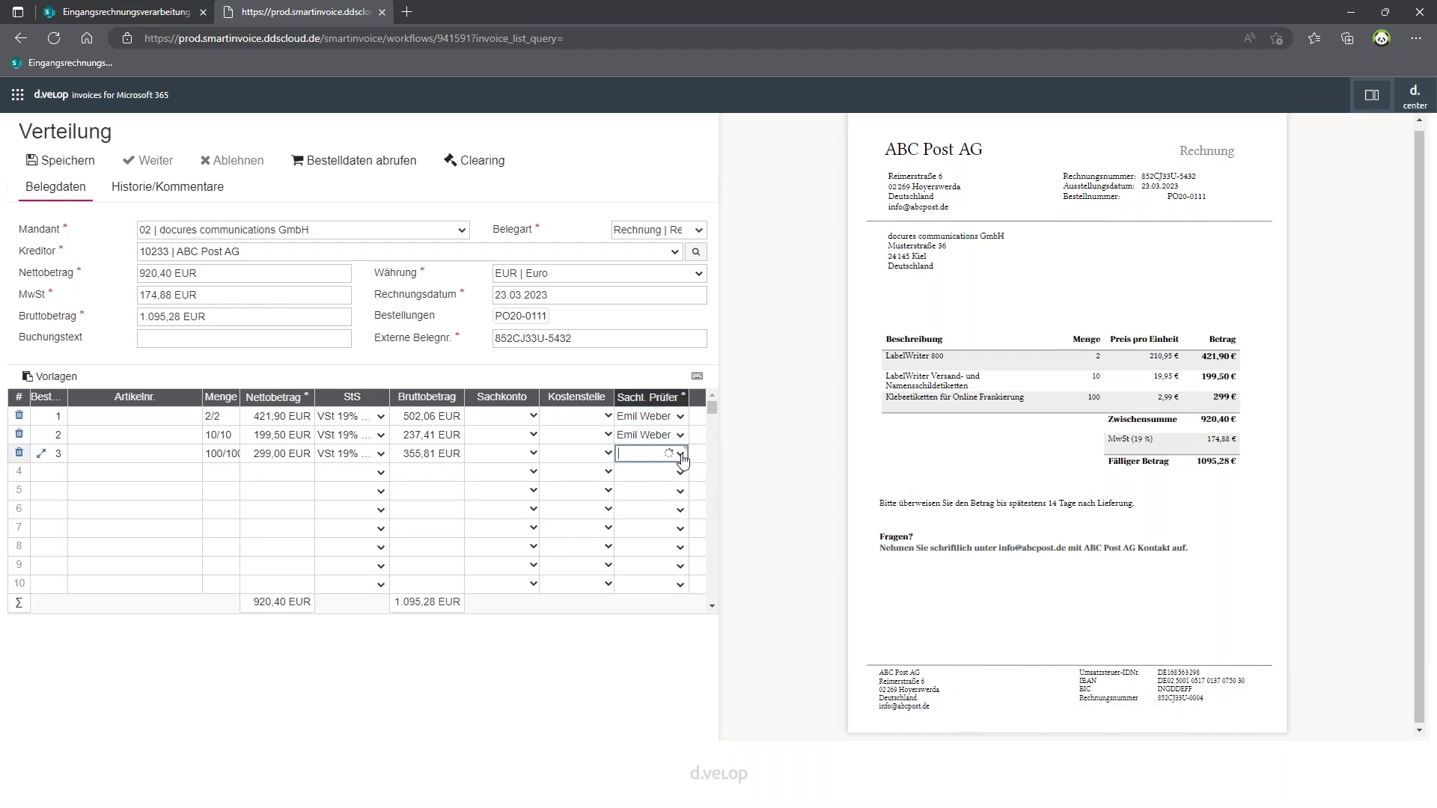
left_click(676, 495)
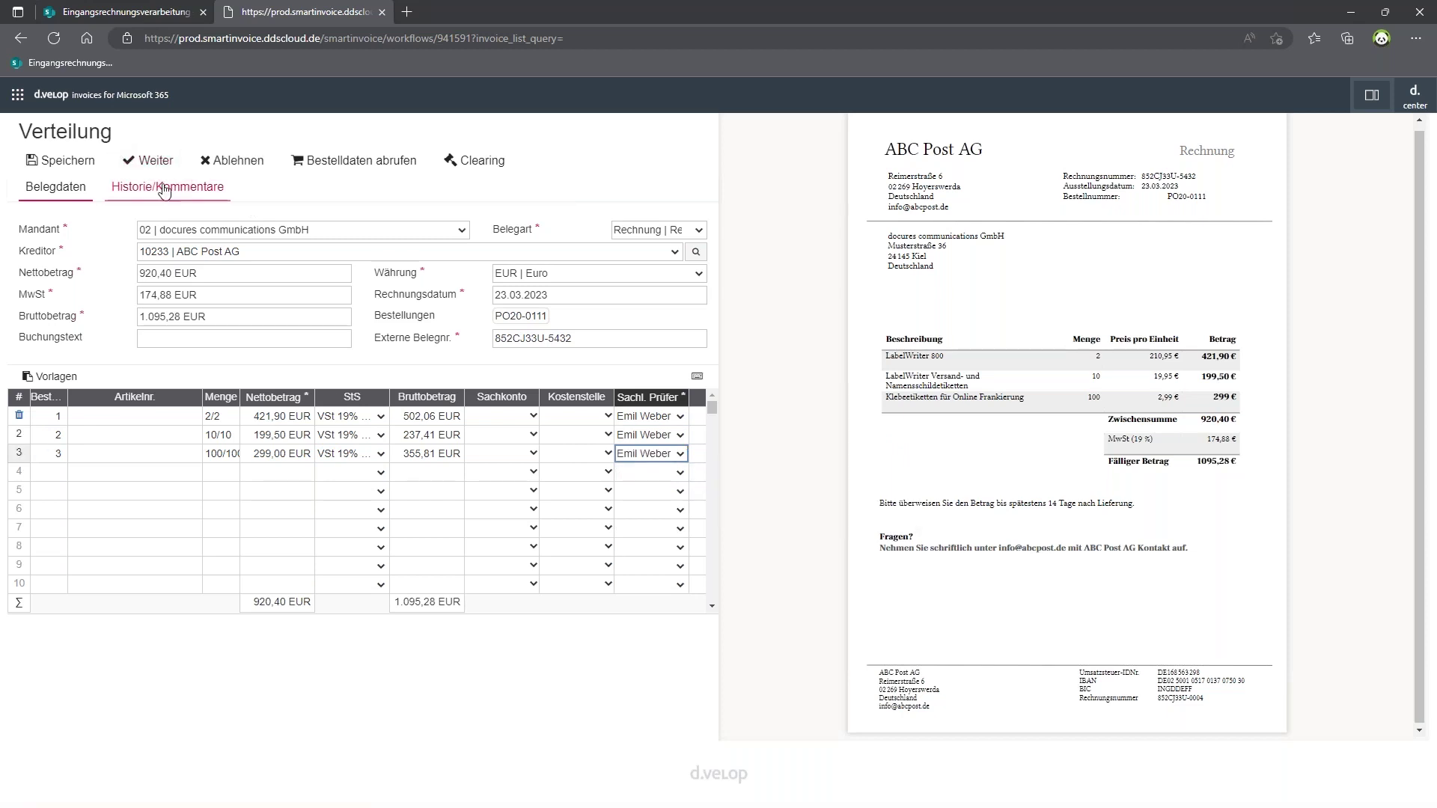
left_click(152, 163)
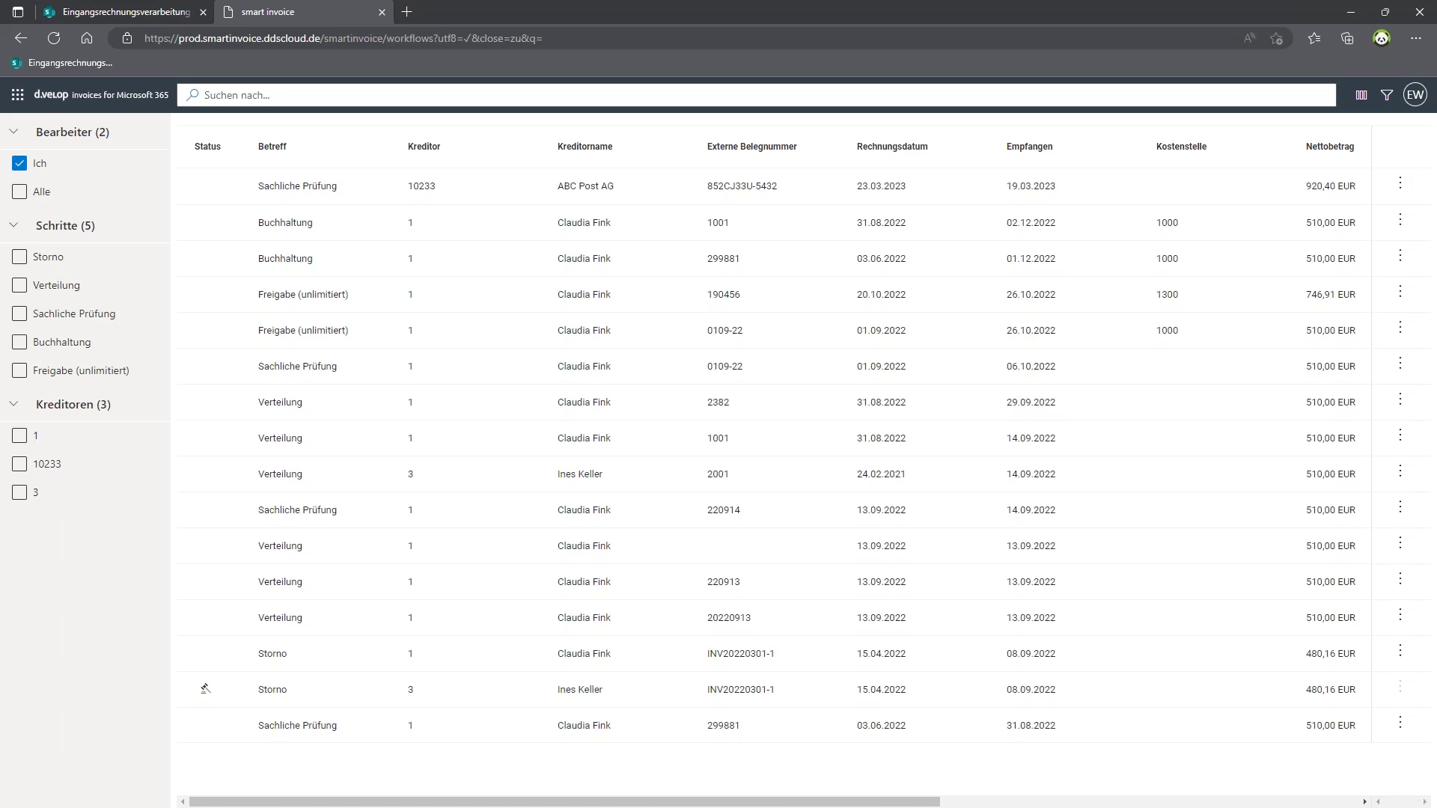
Step: Open the ABC Post AG invoice in Sachliche Prüfung, mark its three positions as factually correct and forward it for approval
left_click(312, 192)
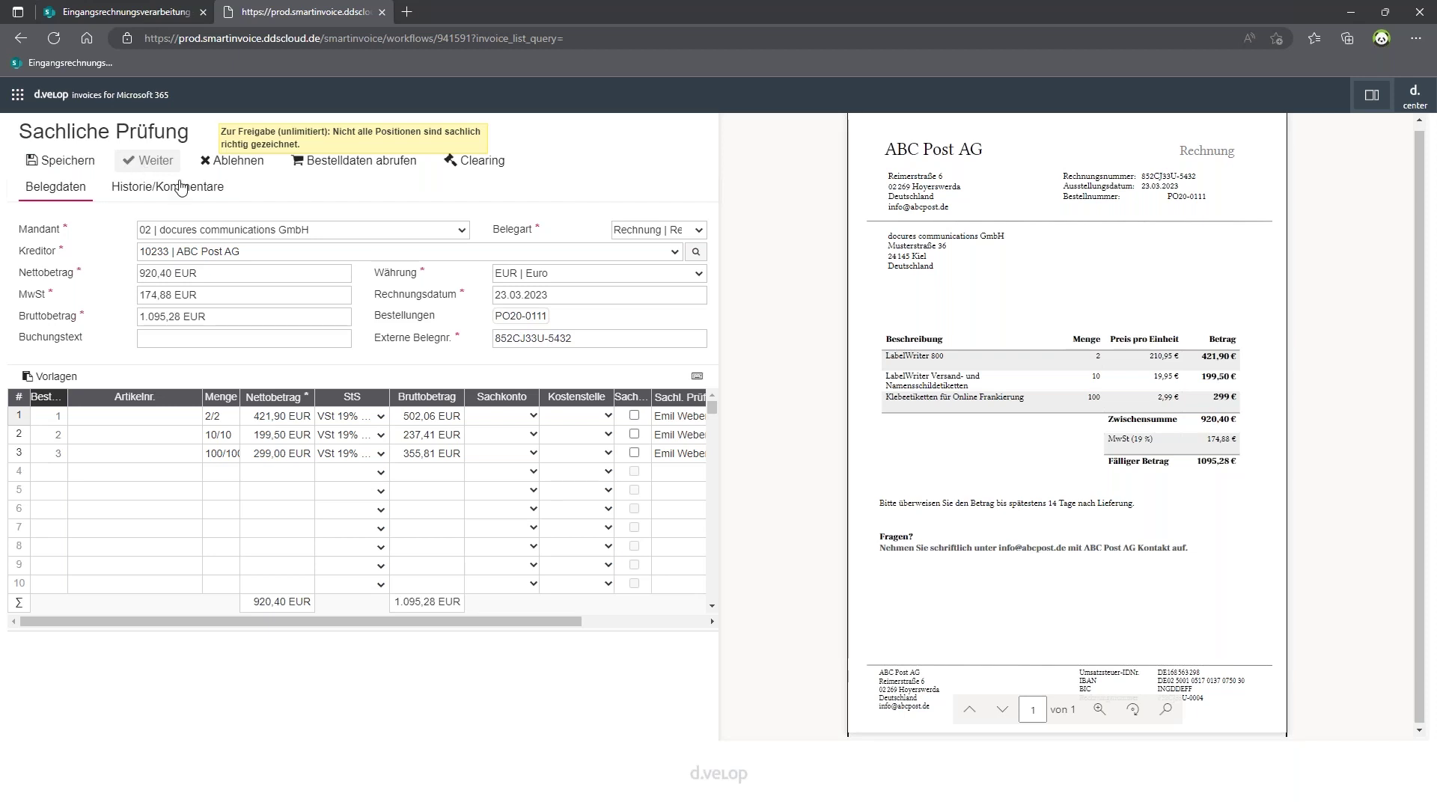
left_click(635, 416)
left_click(635, 435)
left_click(634, 453)
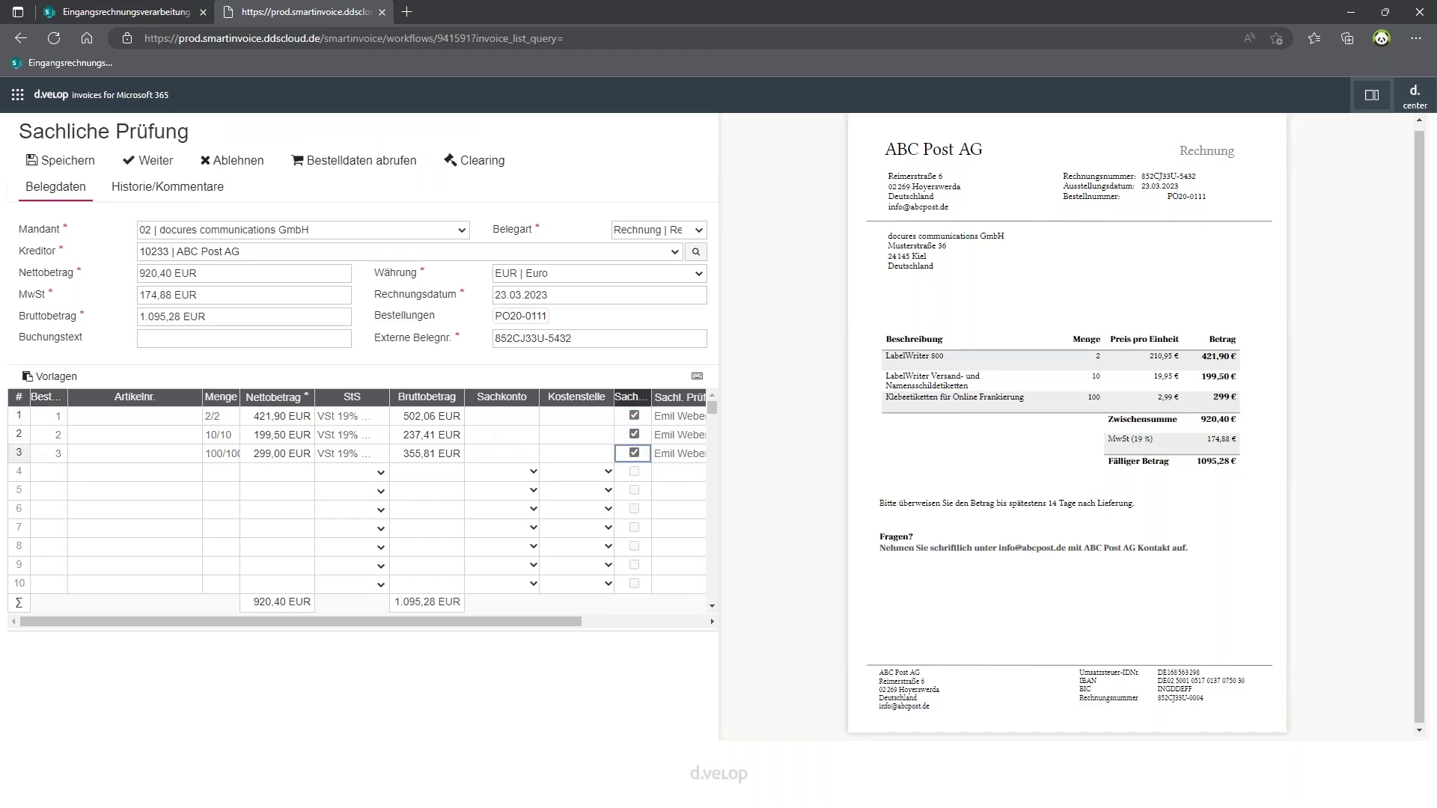
left_click(149, 162)
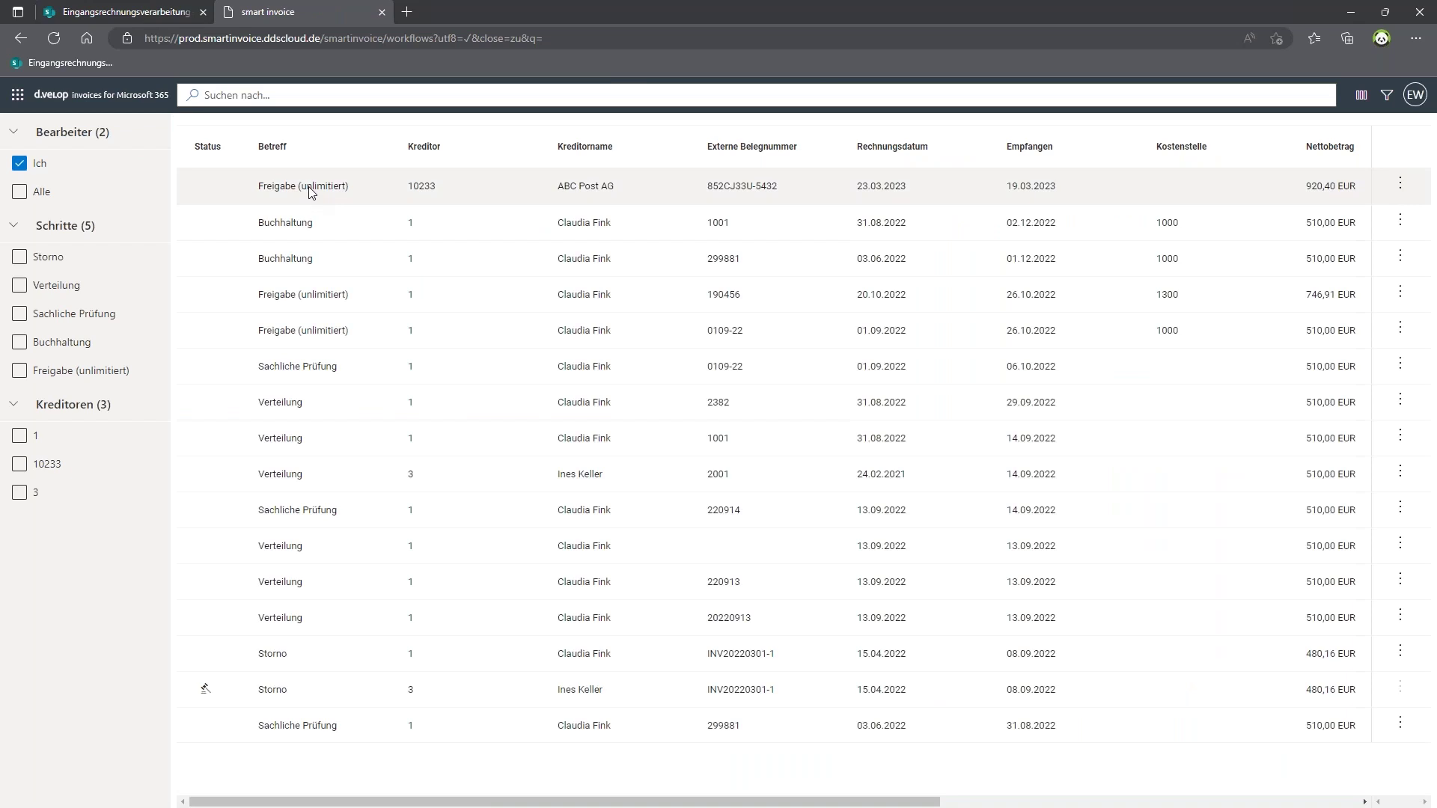
Step: Check the ABC Post AG invoice's history and forward it through the Freigabe (unlimitiert) and Buchhaltung steps
left_click(311, 193)
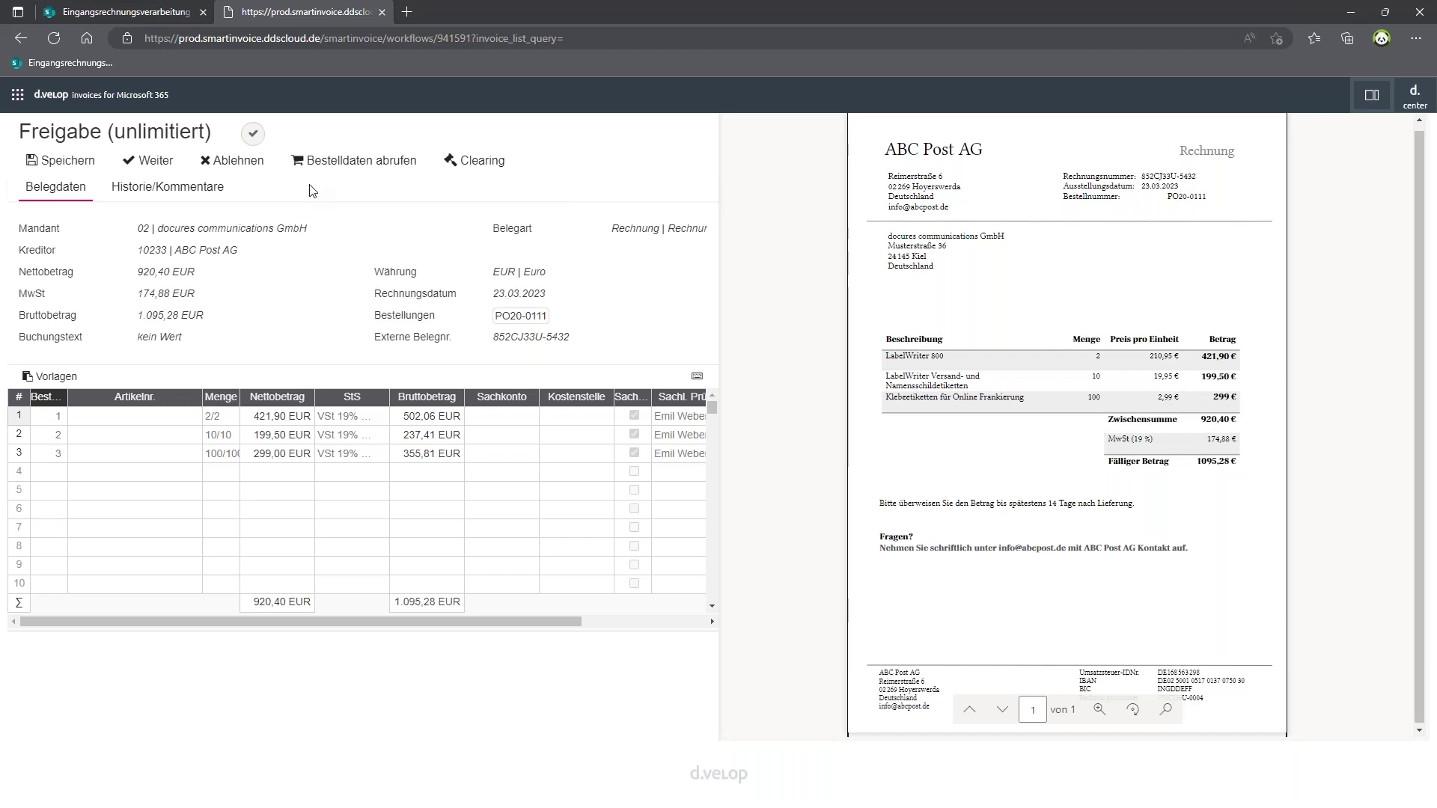
left_click(169, 191)
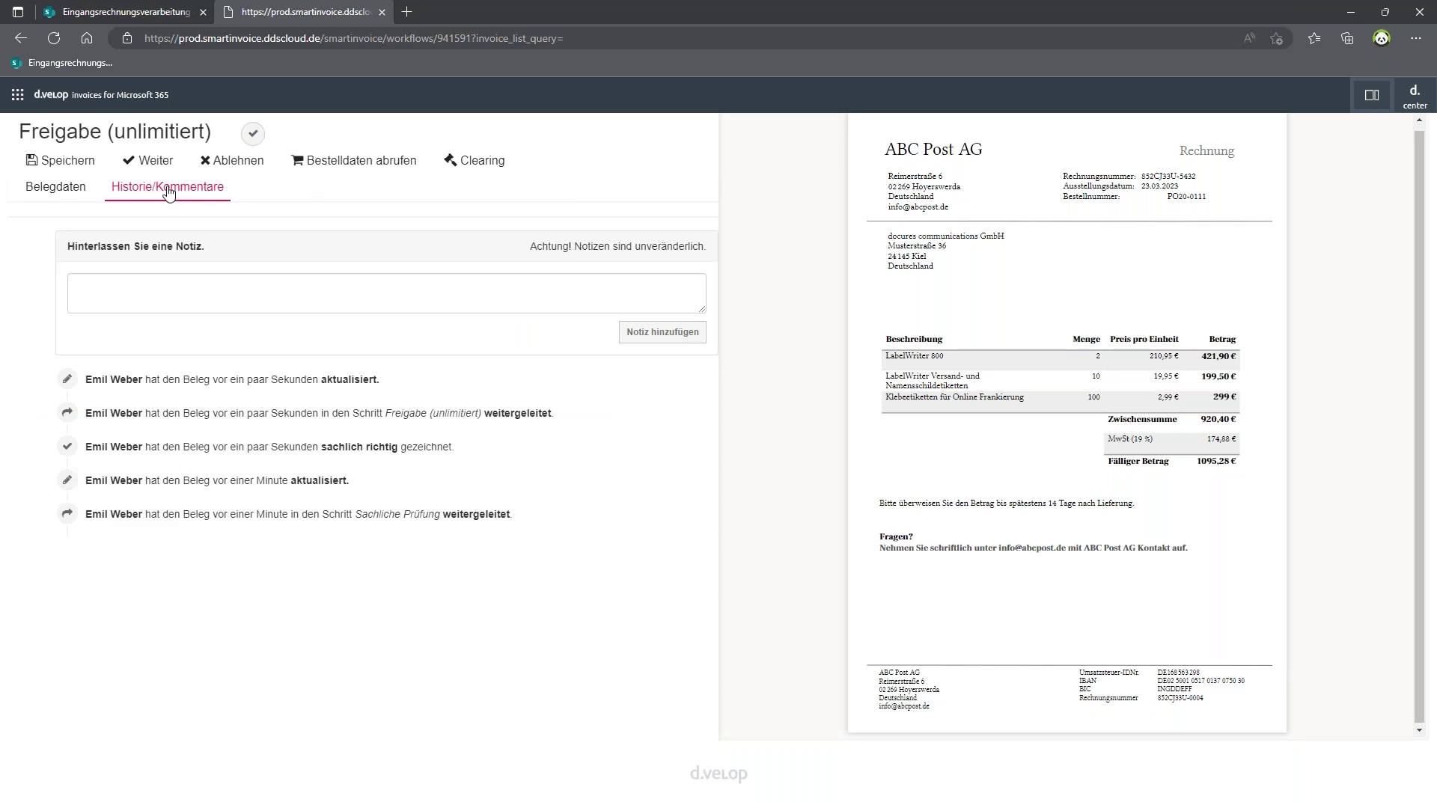
left_click(57, 188)
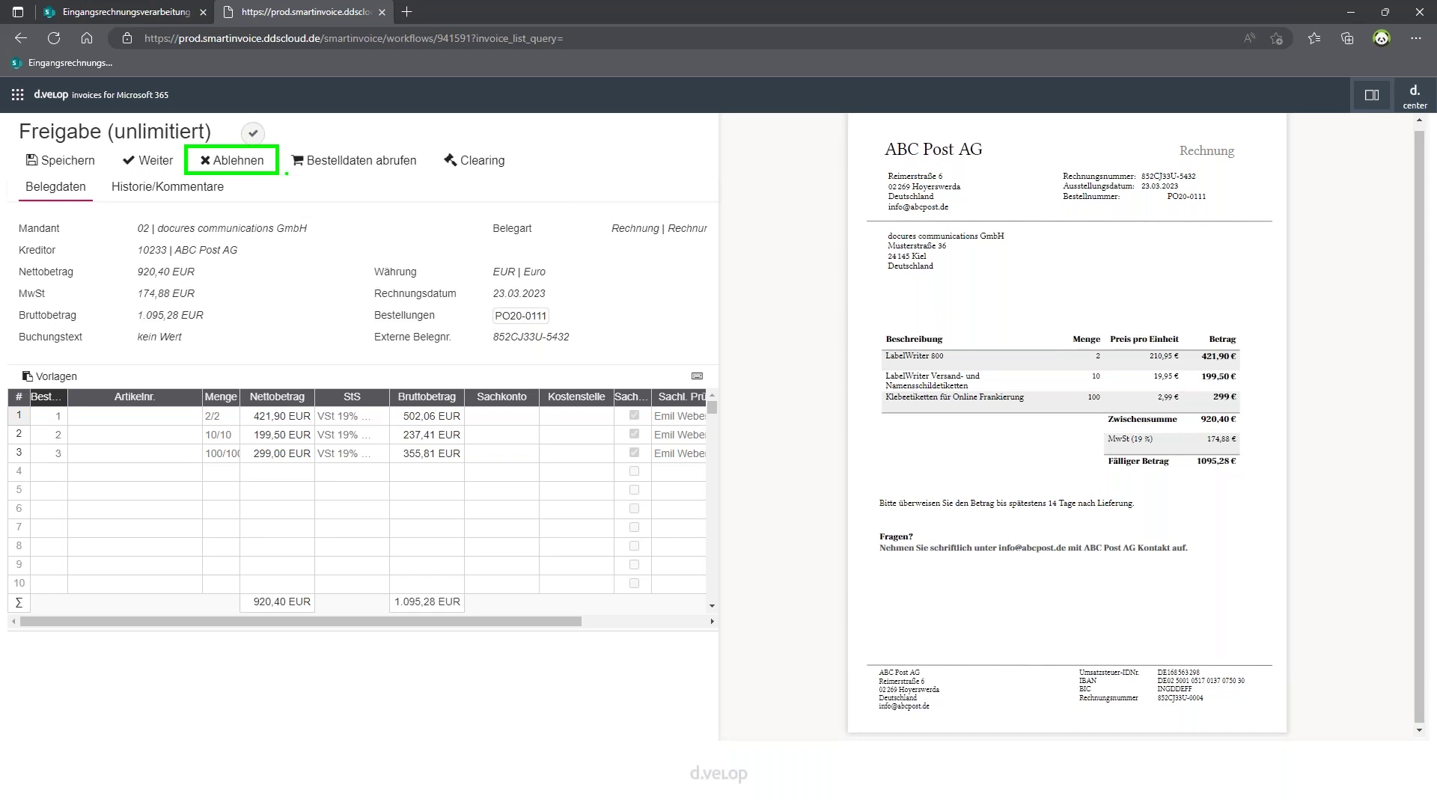
left_click(140, 162)
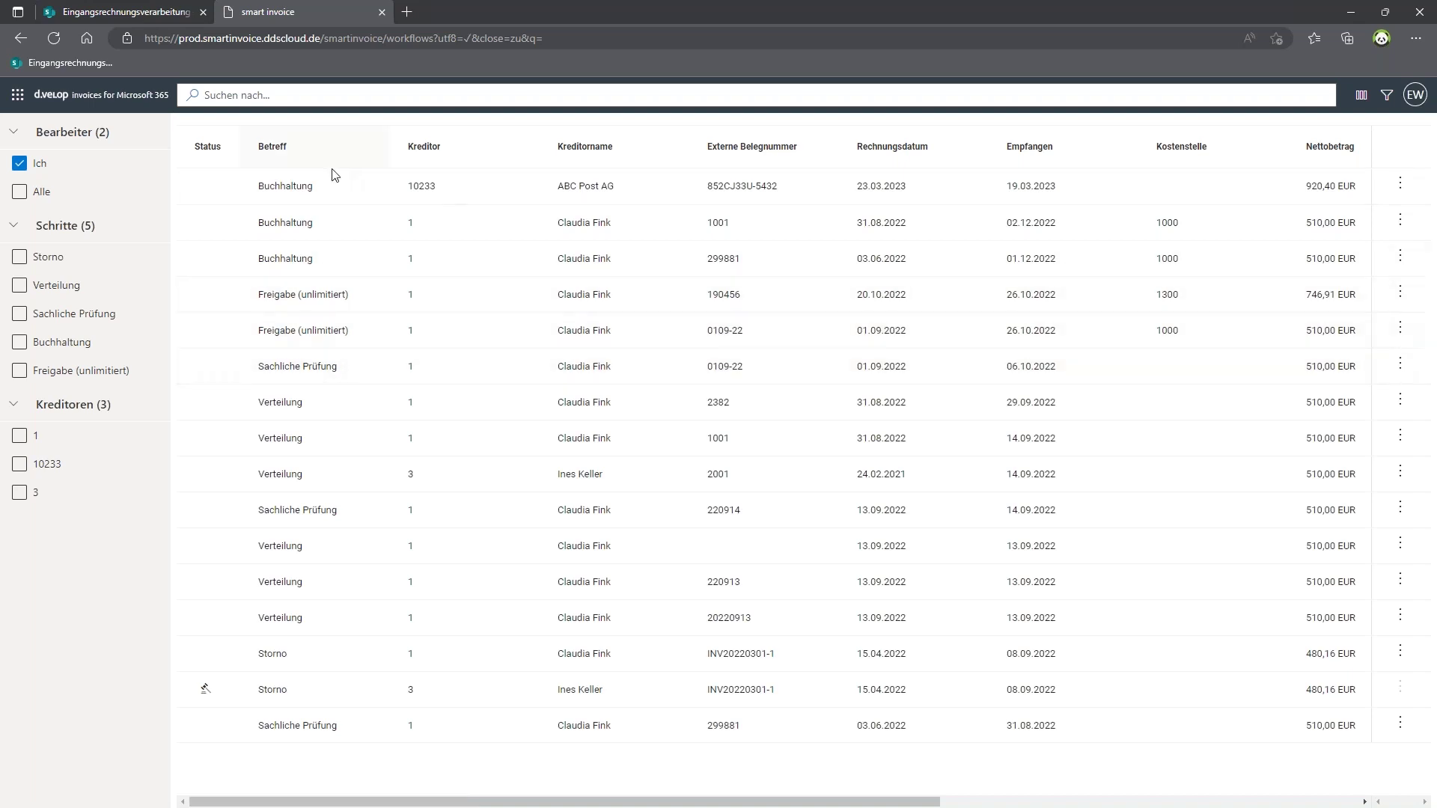
left_click(294, 192)
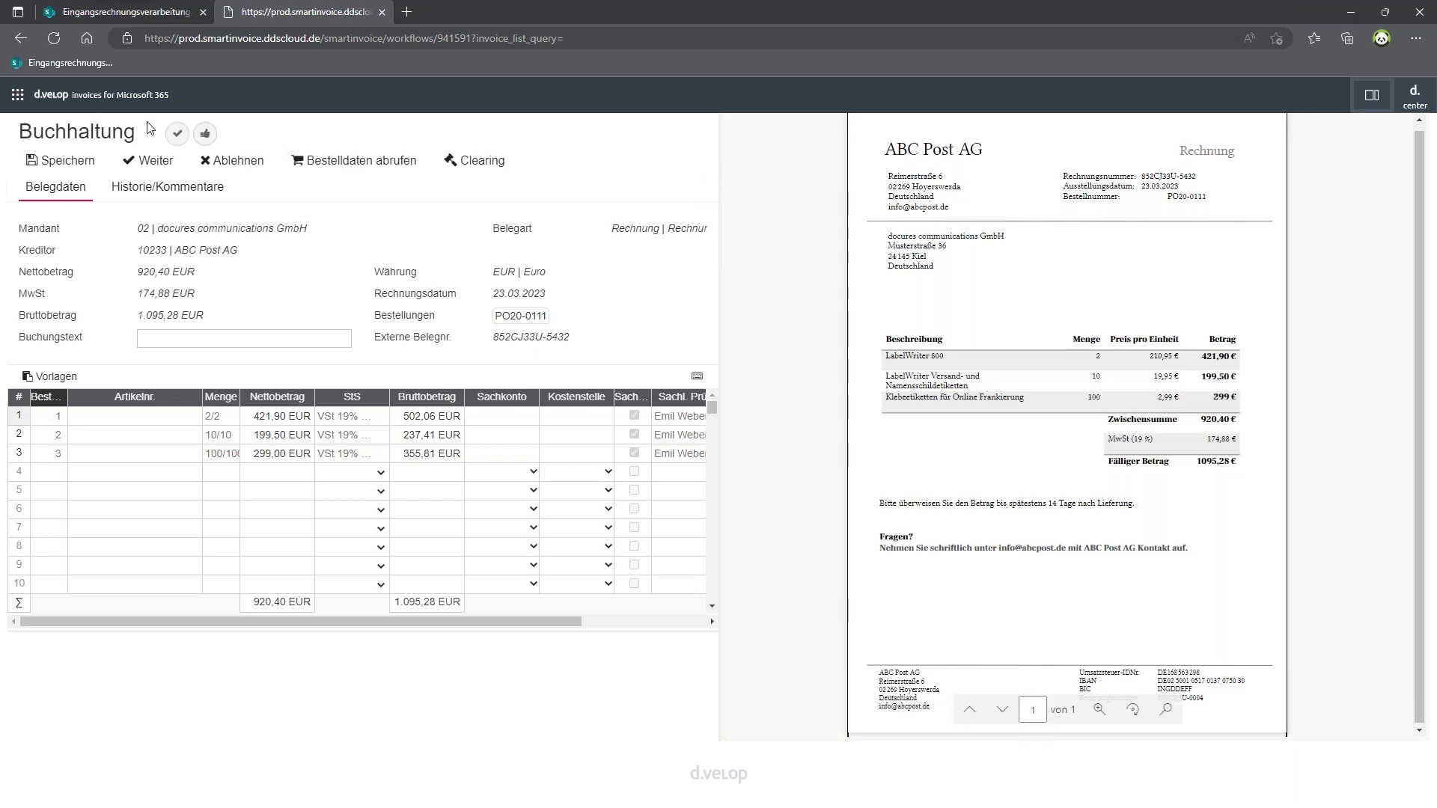
left_click(165, 162)
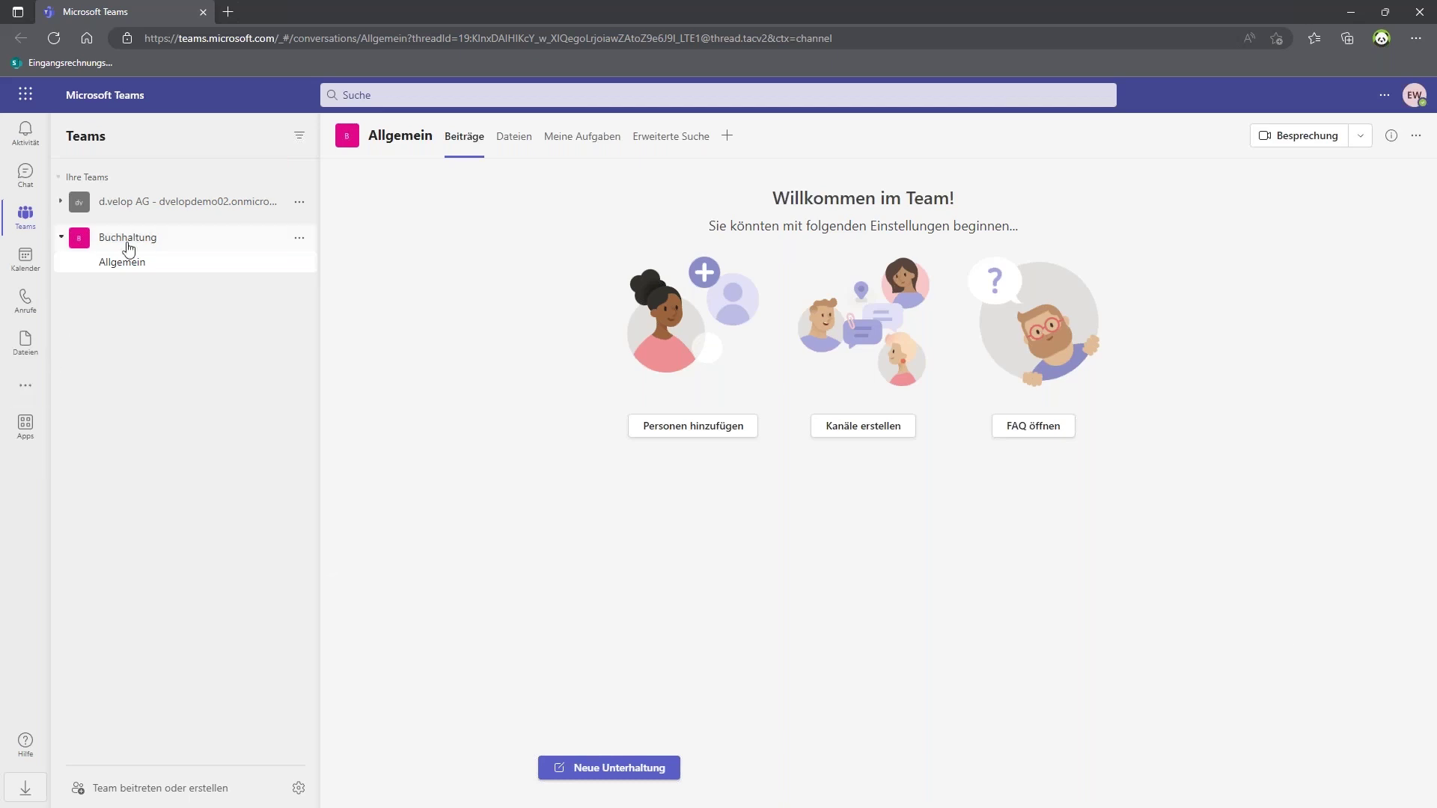
Step: In the Microsoft Teams Buchhaltung team, run an Erweiterte Suche for *5432 and open the invoice in d.velop for Microsoft 365 - center
left_click(678, 138)
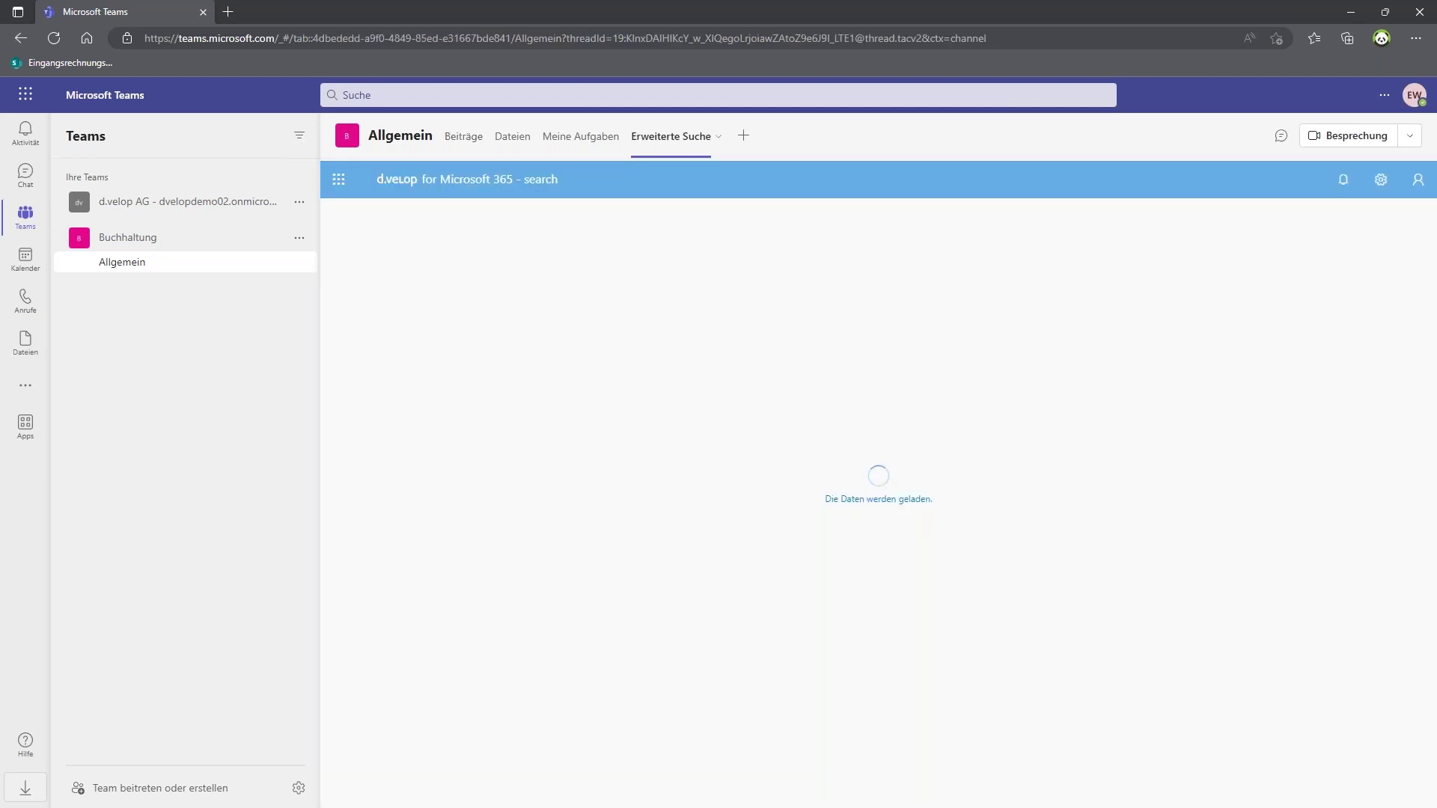
left_click(477, 303)
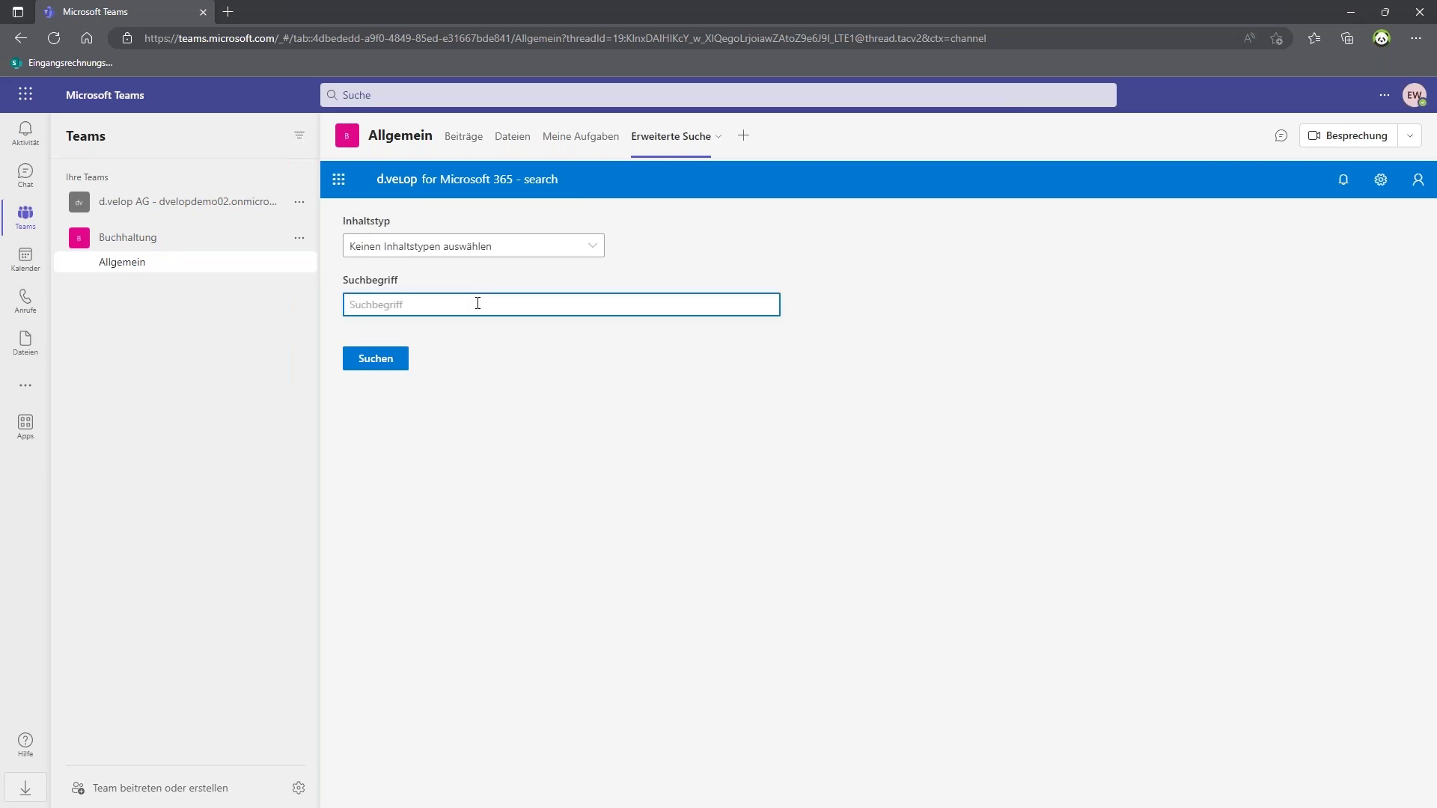
type("*5432")
left_click(375, 360)
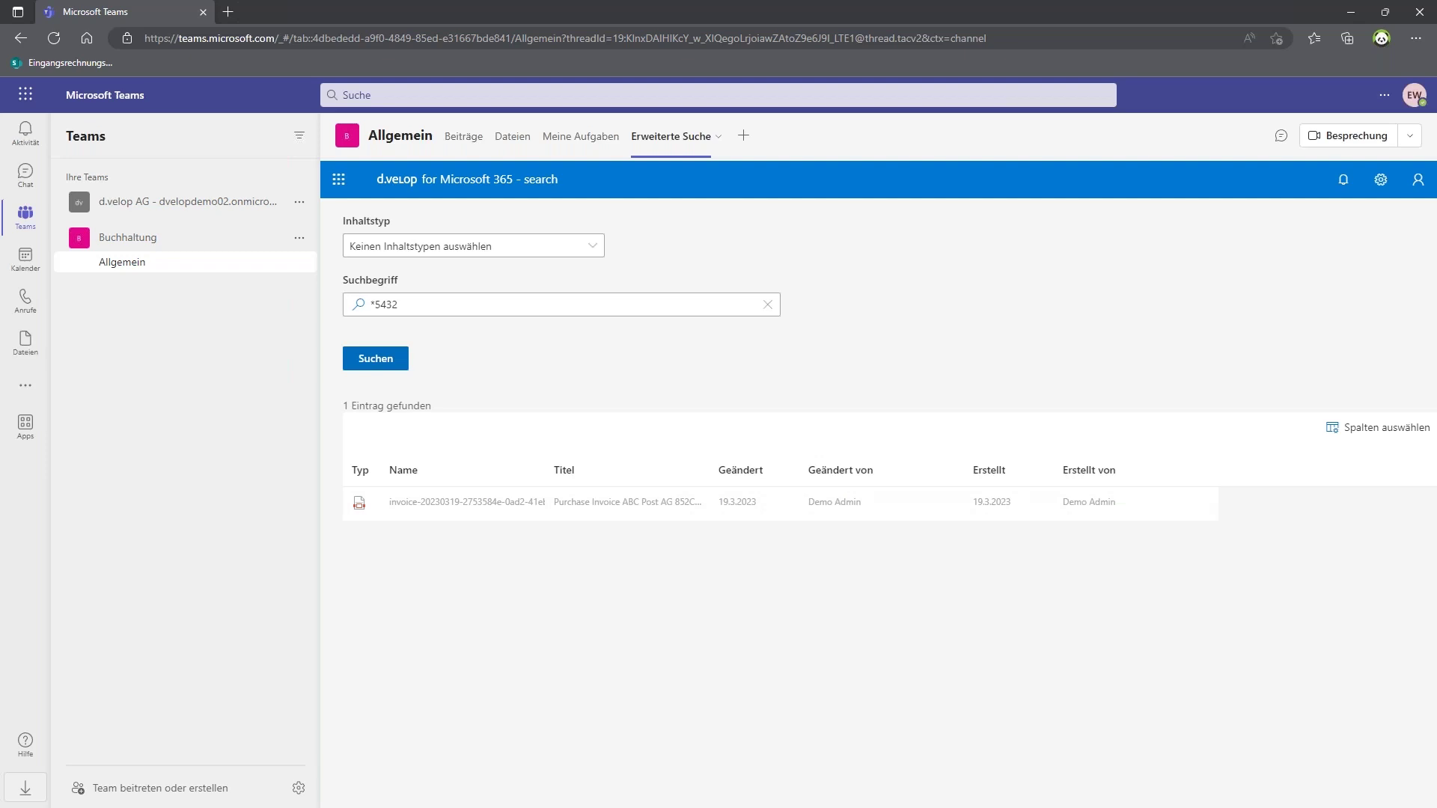
mouse_move(506, 509)
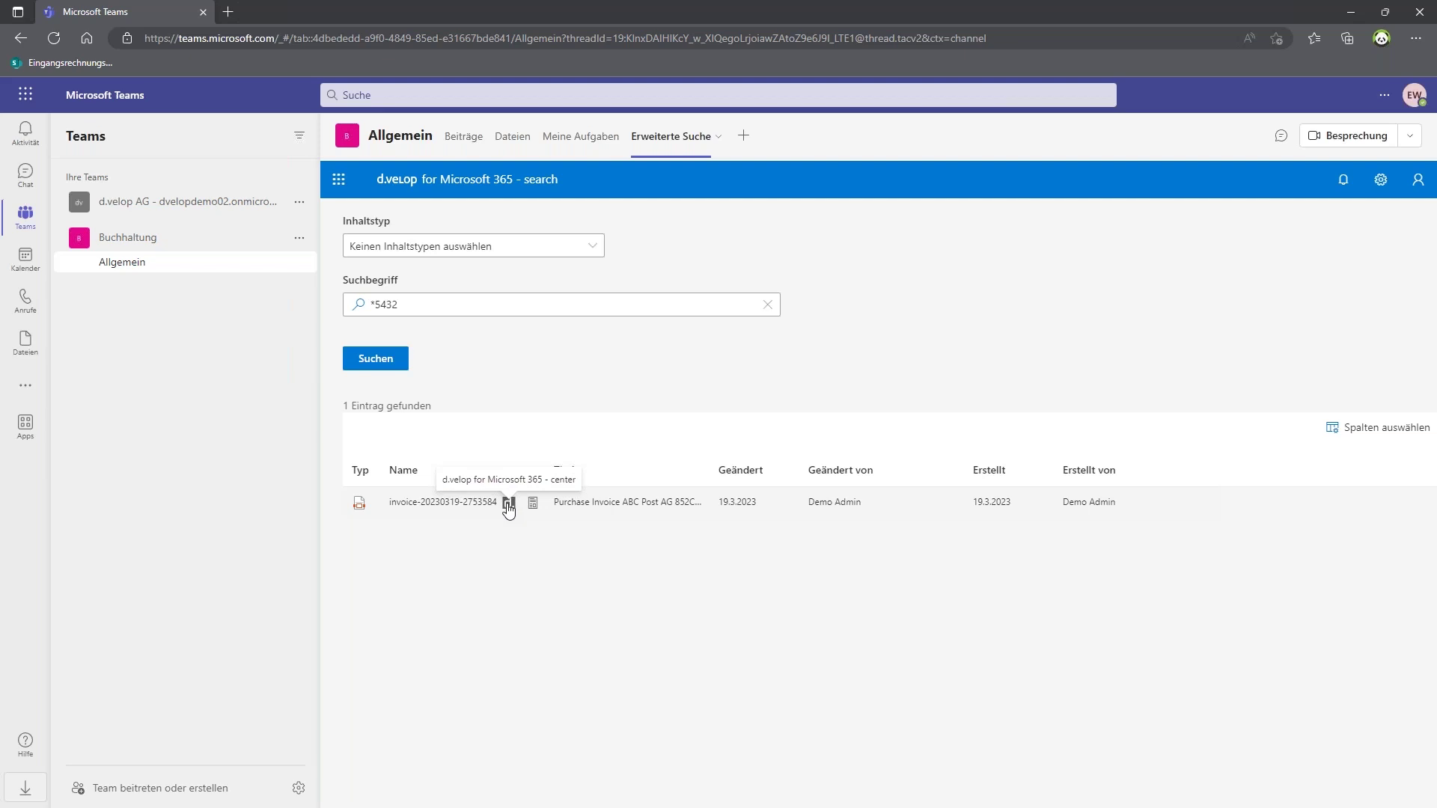
left_click(508, 506)
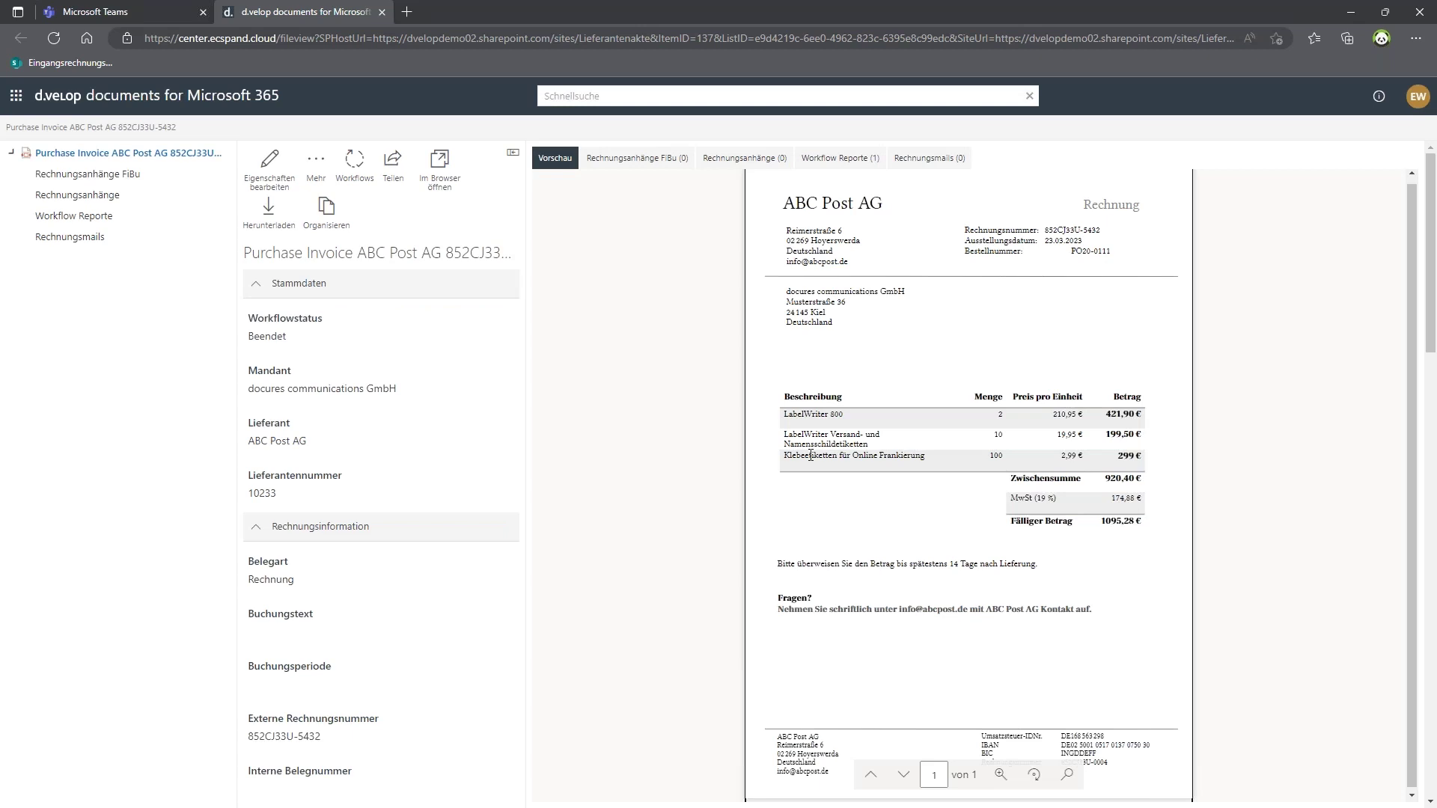
Step: Open the invoice's workflow report, examine its approvals and detailed protocol, and return to the smart invoice task list
left_click(841, 158)
double_click(559, 278)
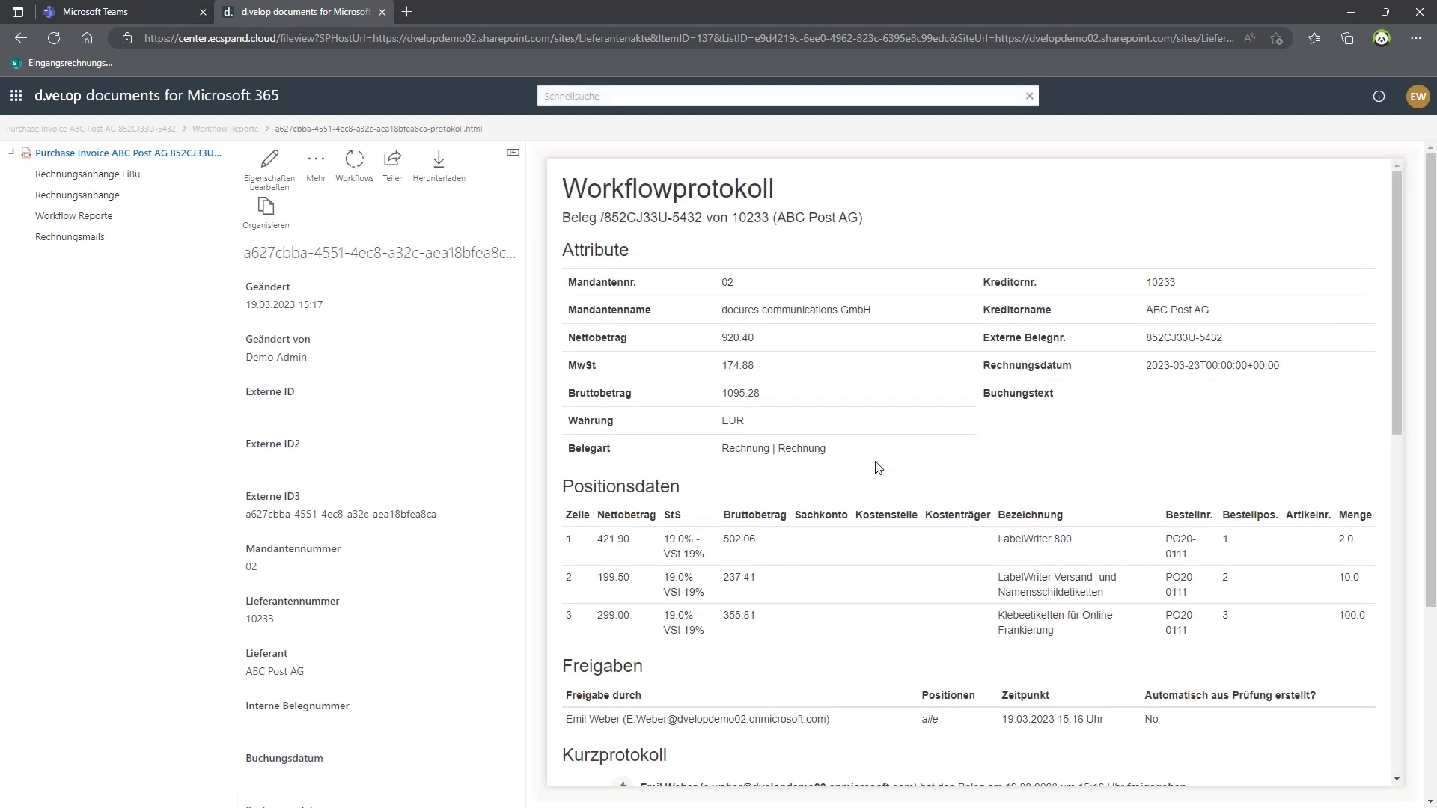
scroll(877, 469, "down", 2)
scroll(878, 468, "down", 7)
scroll(878, 469, "up", 3)
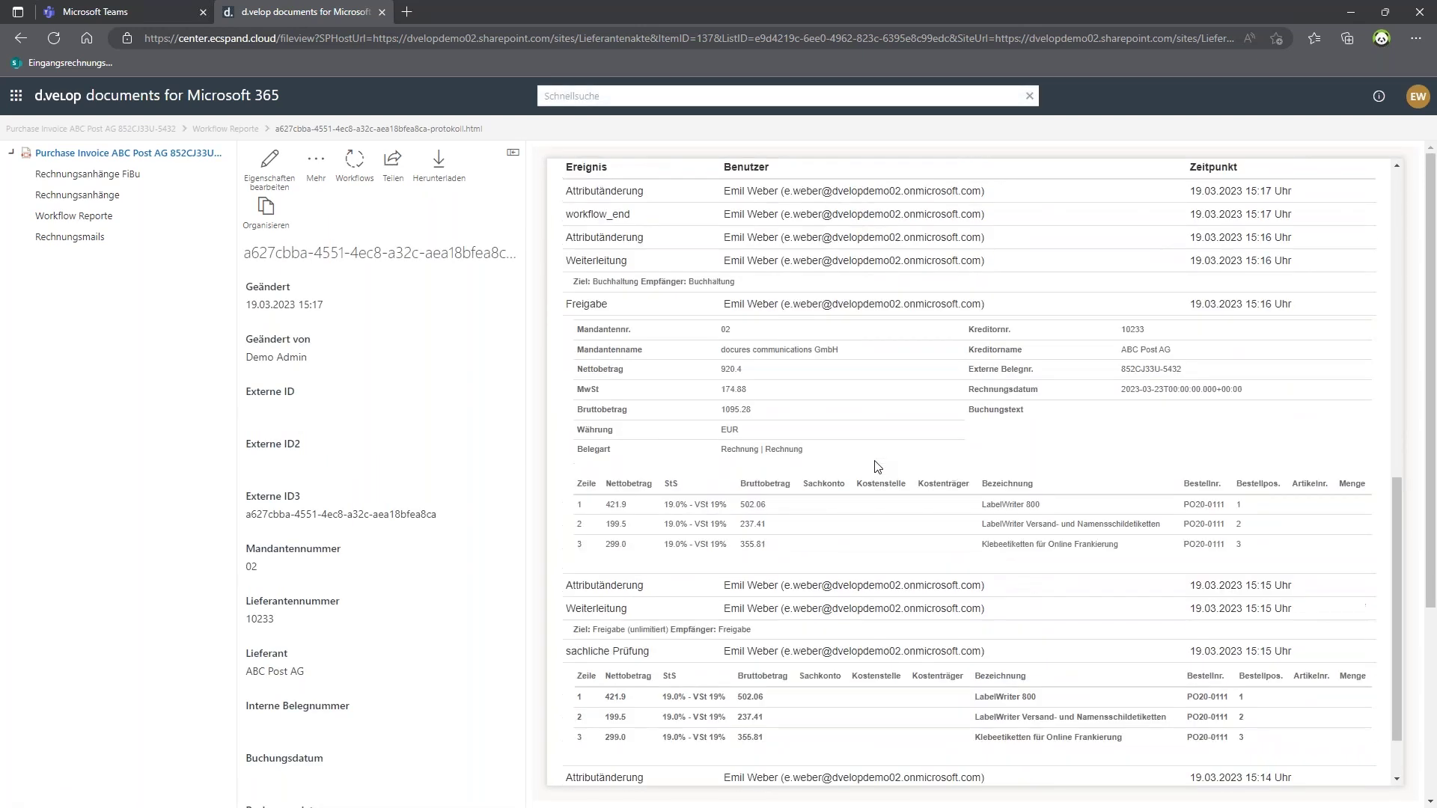
scroll(877, 468, "up", 2)
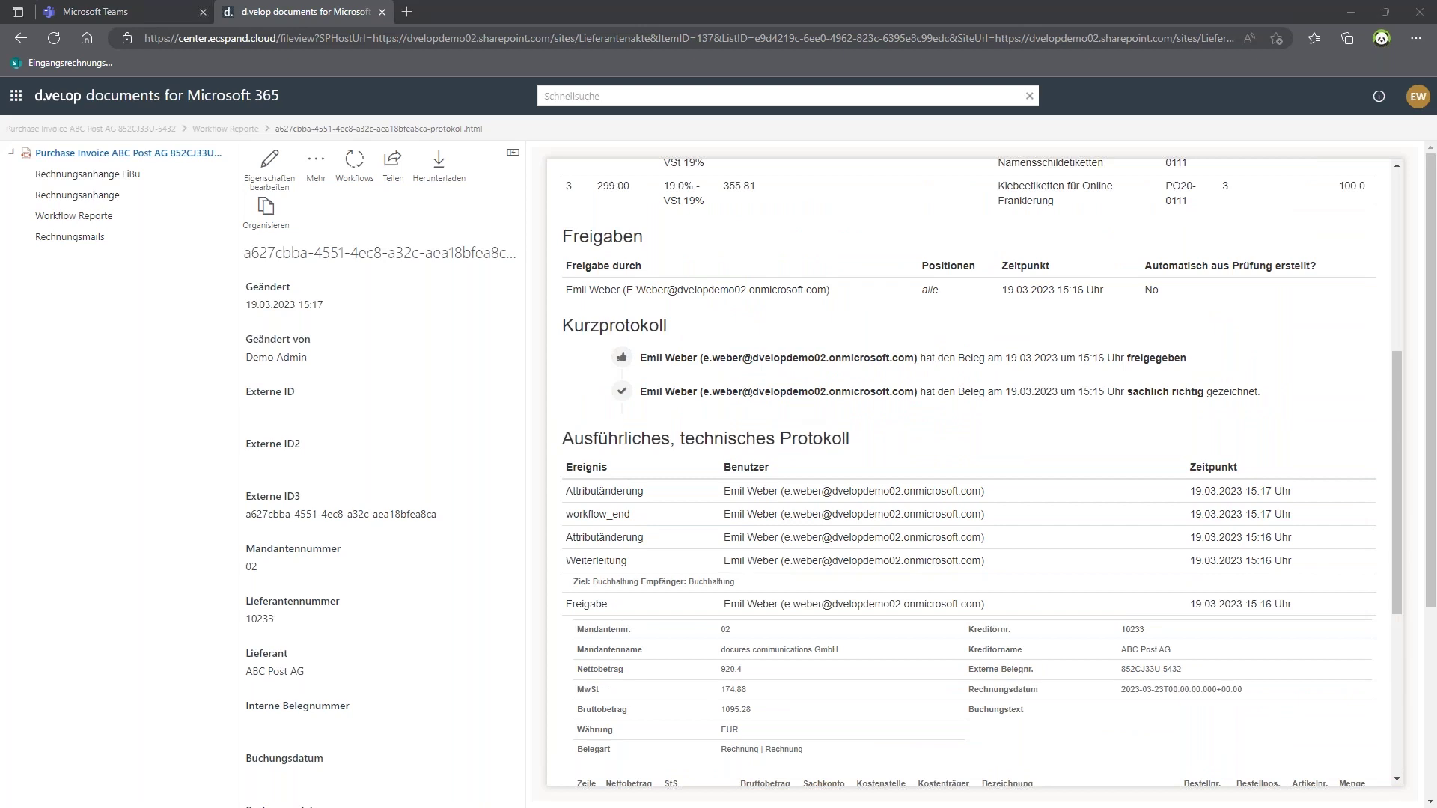
key("alt+Tab")
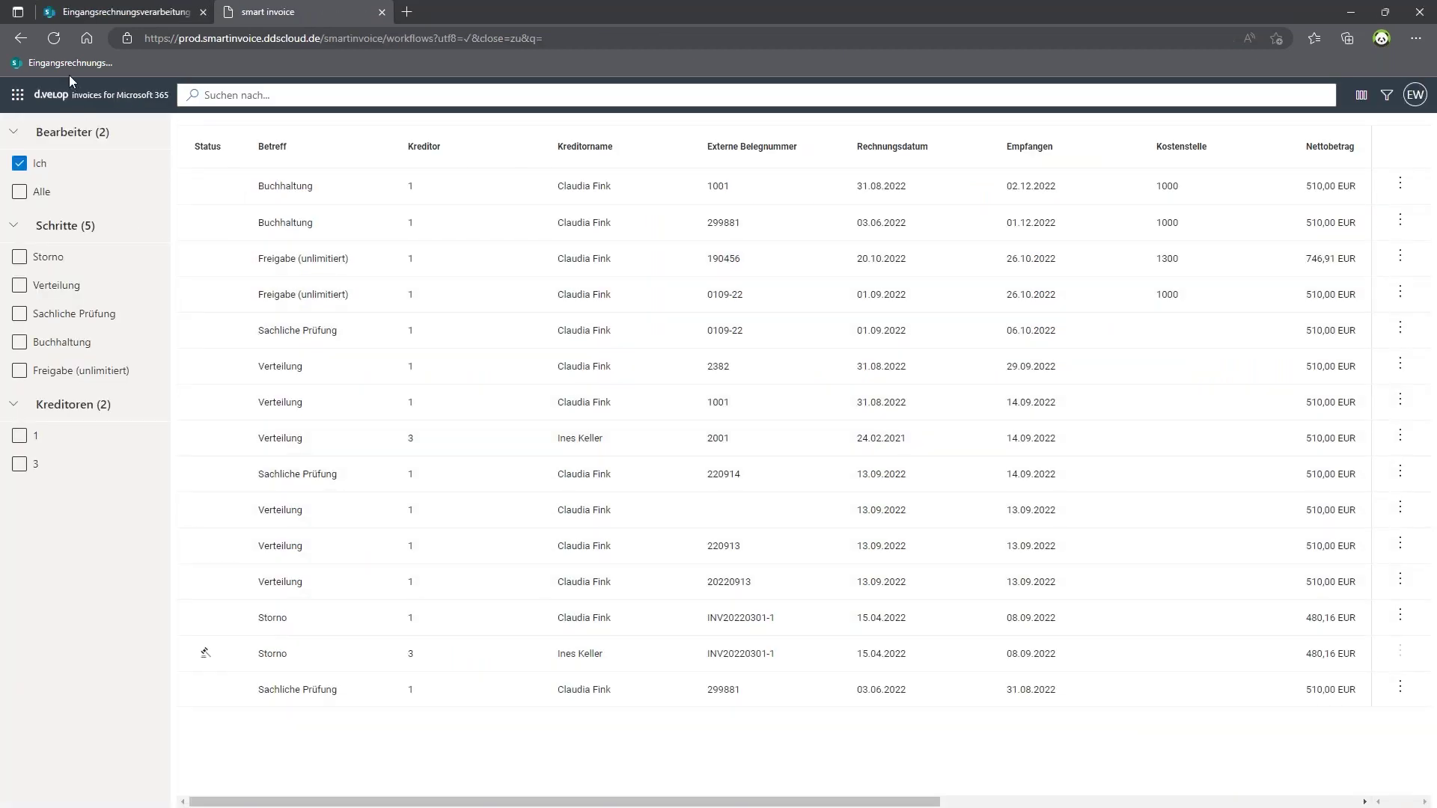